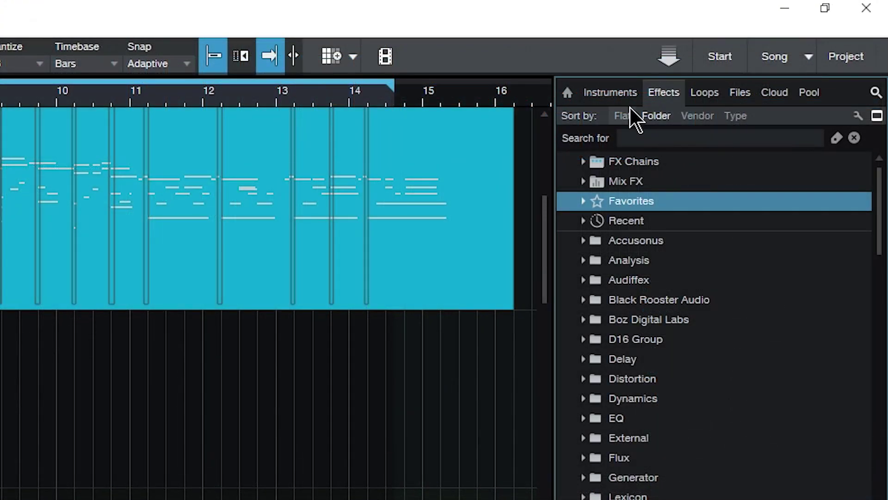
# Step: Switch between the instrument and effect plug-in lists, scrolling through the instruments
pyautogui.click(746, 47)
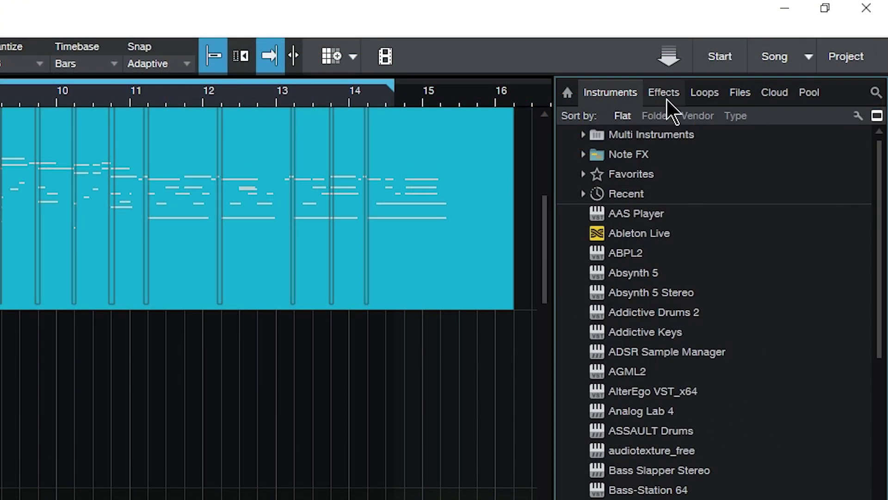
pyautogui.click(666, 97)
pyautogui.click(624, 96)
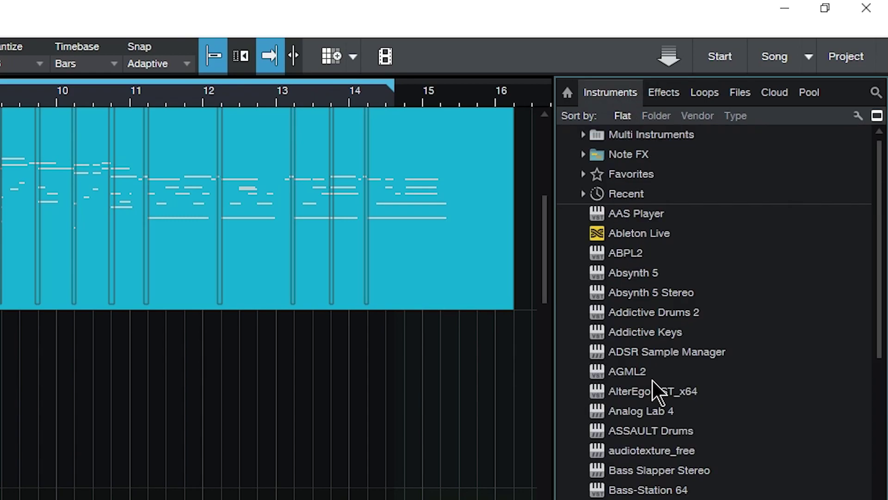
pyautogui.scroll(-7, 653, 388)
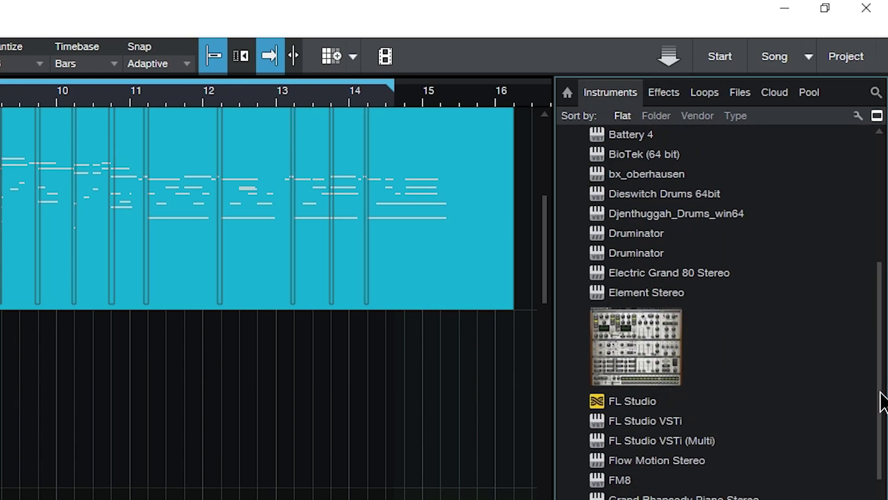
pyautogui.scroll(-5, 883, 402)
pyautogui.scroll(12, 875, 429)
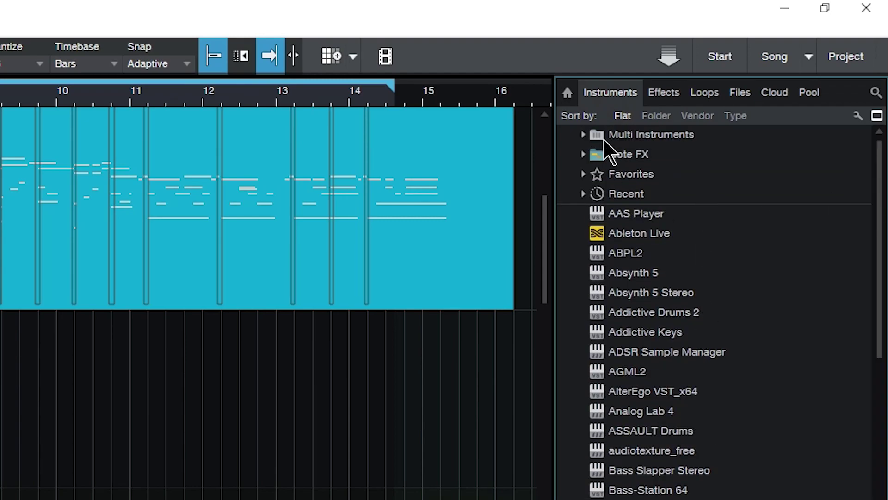
pyautogui.click(657, 95)
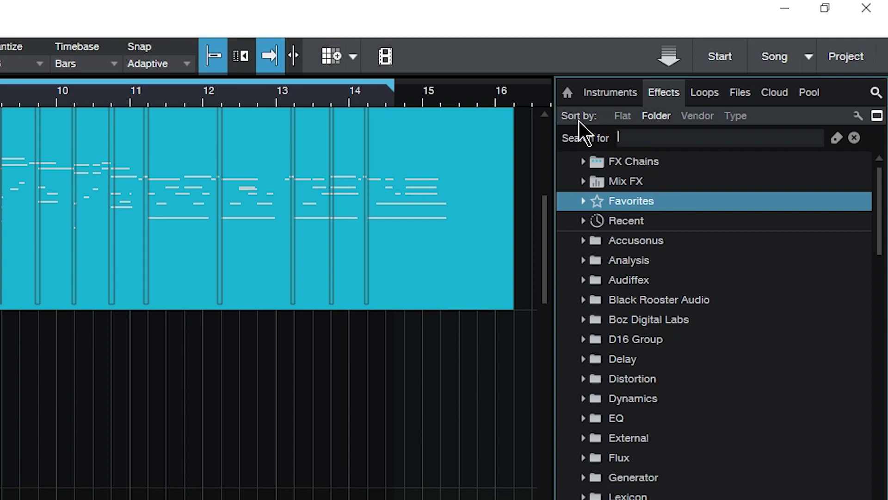
# Step: List the effects flat, then group them by folder again
pyautogui.click(622, 116)
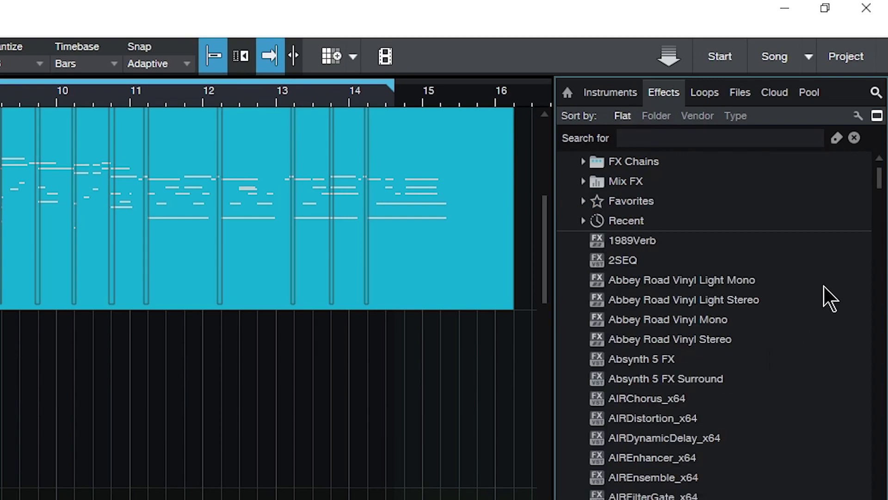
pyautogui.moveTo(877, 185); pyautogui.dragTo(881, 402)
pyautogui.click(607, 100)
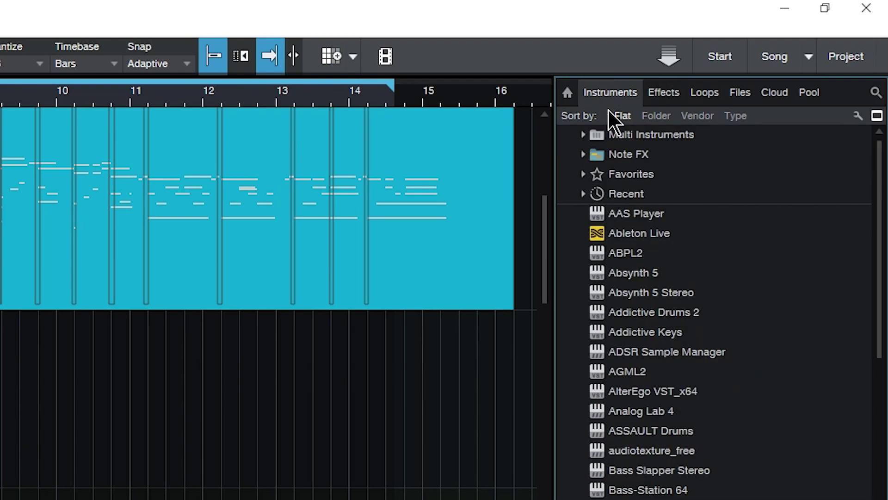
pyautogui.click(659, 94)
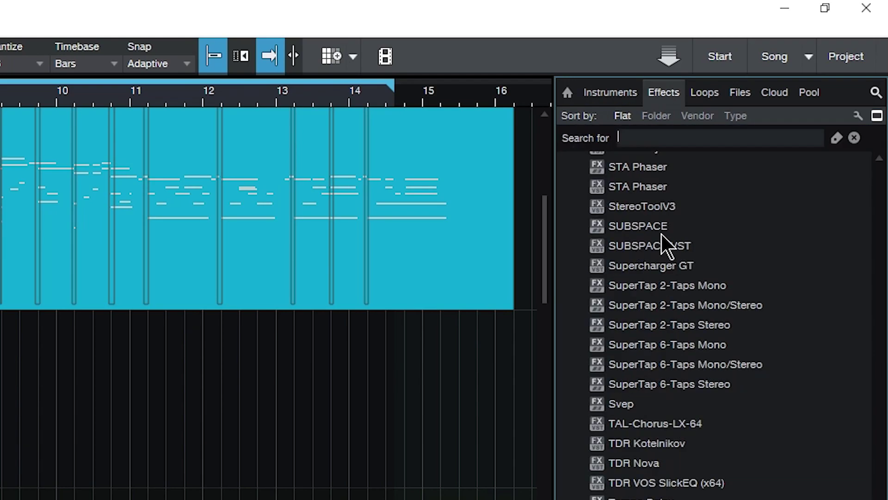
pyautogui.click(652, 119)
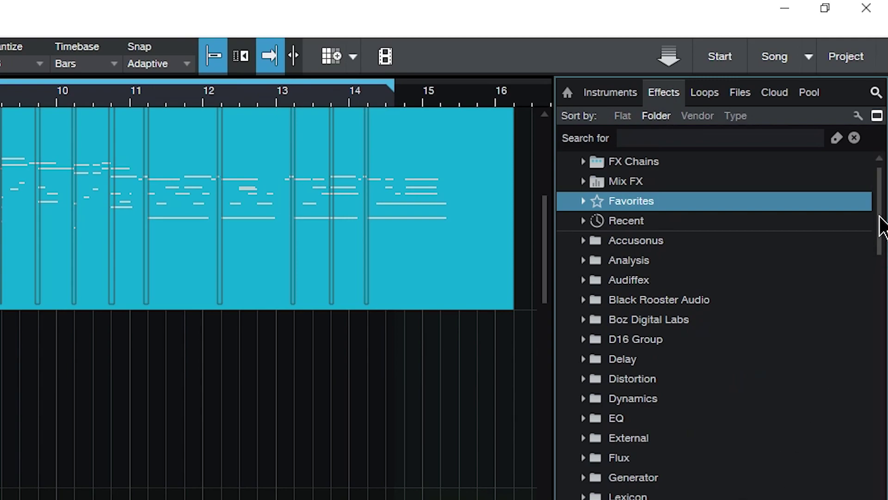
pyautogui.moveTo(882, 227); pyautogui.dragTo(879, 194)
# Step: Group the effects by vendor and expand the Audio Assault and iZotope, Inc. folders
pyautogui.click(689, 121)
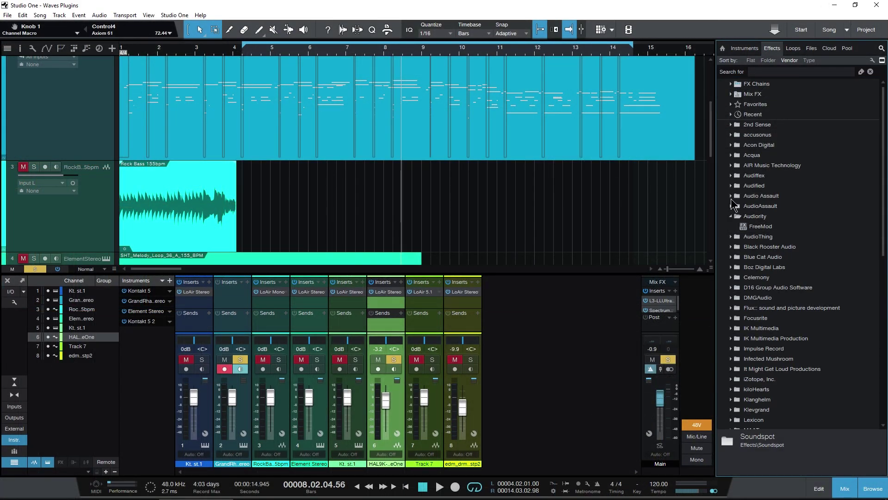
pyautogui.click(732, 197)
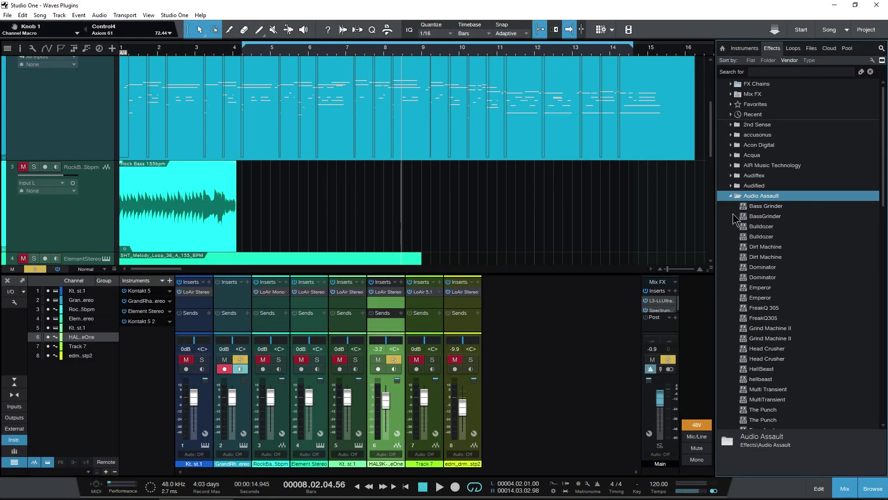
pyautogui.click(732, 197)
pyautogui.scroll(-3, 737, 218)
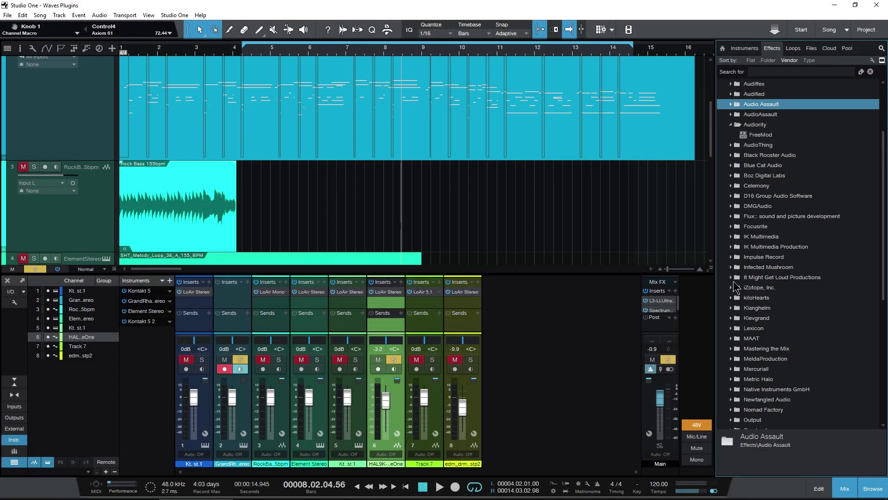
pyautogui.click(732, 287)
pyautogui.scroll(-3, 732, 231)
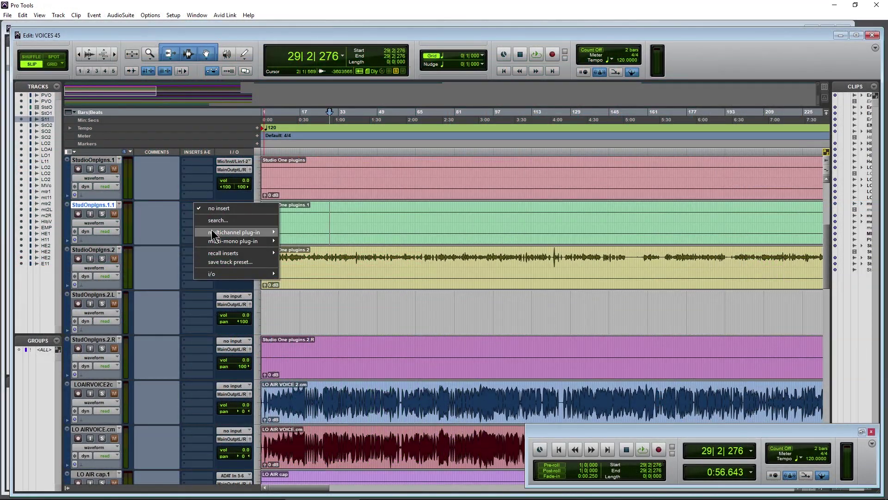
# Step: Group the effects by type, then expand and collapse the PreSonus and VST2 folders
pyautogui.moveTo(234, 232)
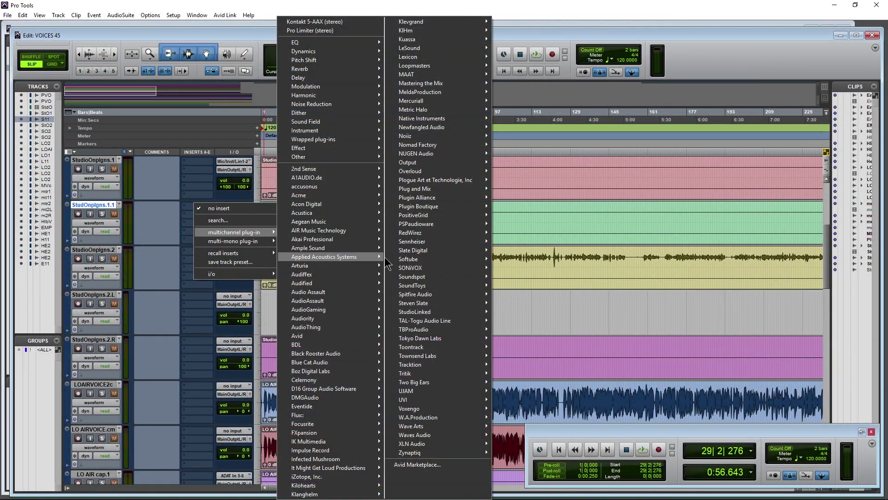
pyautogui.moveTo(430, 278)
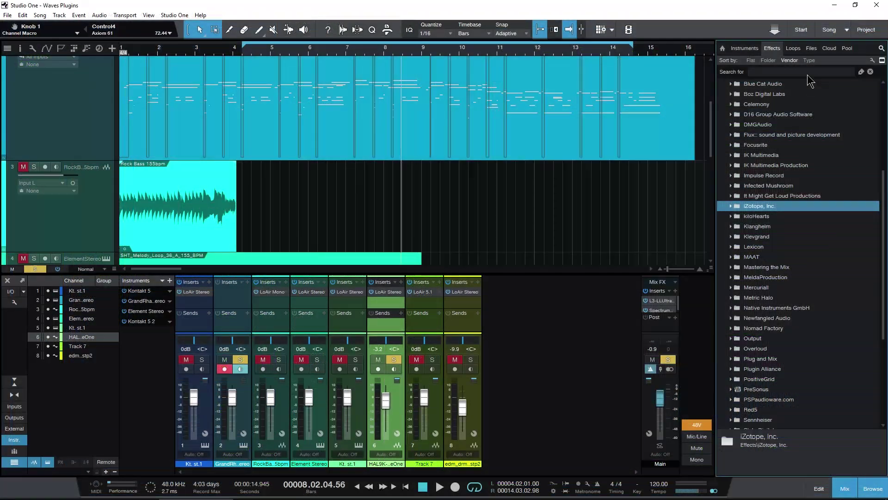
pyautogui.click(809, 61)
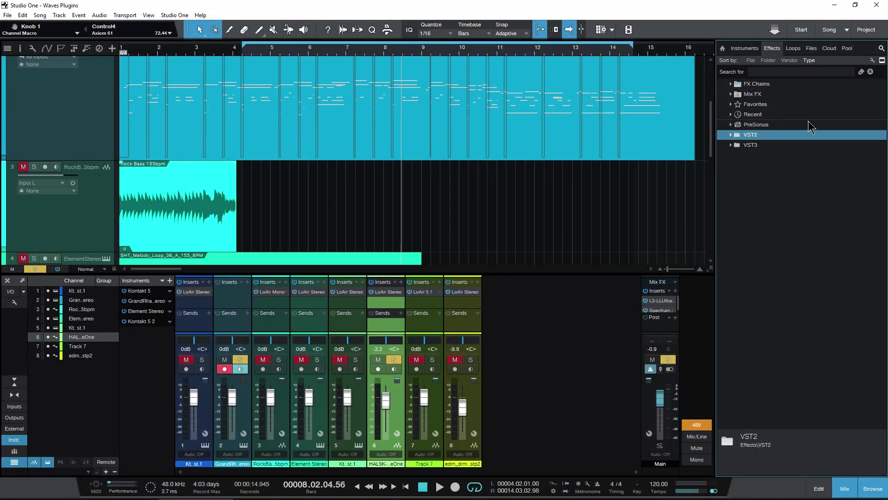
pyautogui.click(732, 125)
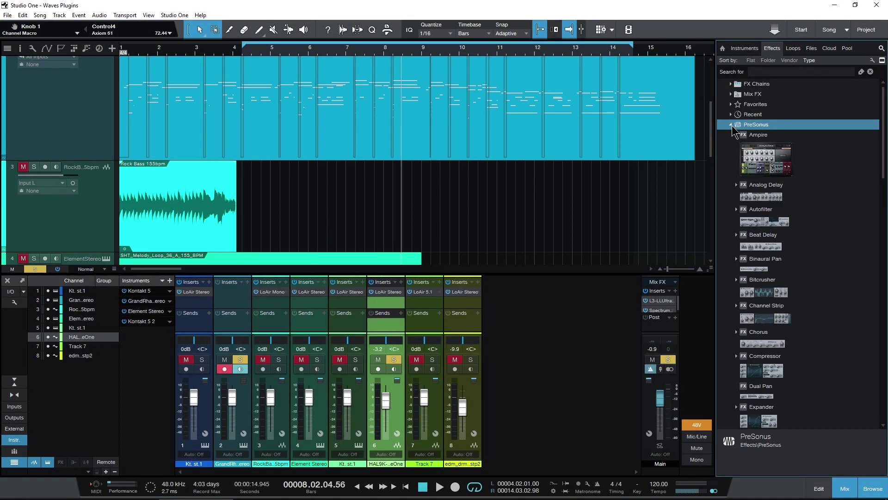
pyautogui.click(732, 125)
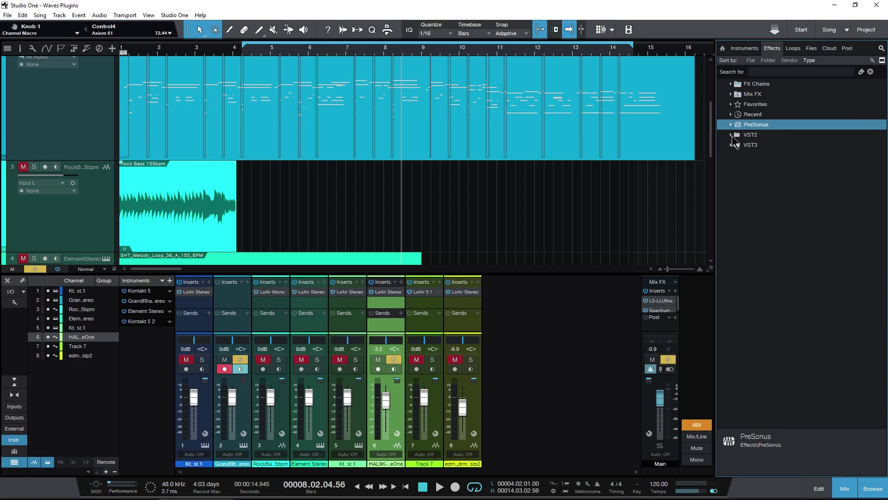
pyautogui.click(731, 135)
pyautogui.click(731, 135)
# Step: Expand the VST3 folder to inspect its plug-ins, then collapse it
pyautogui.click(731, 145)
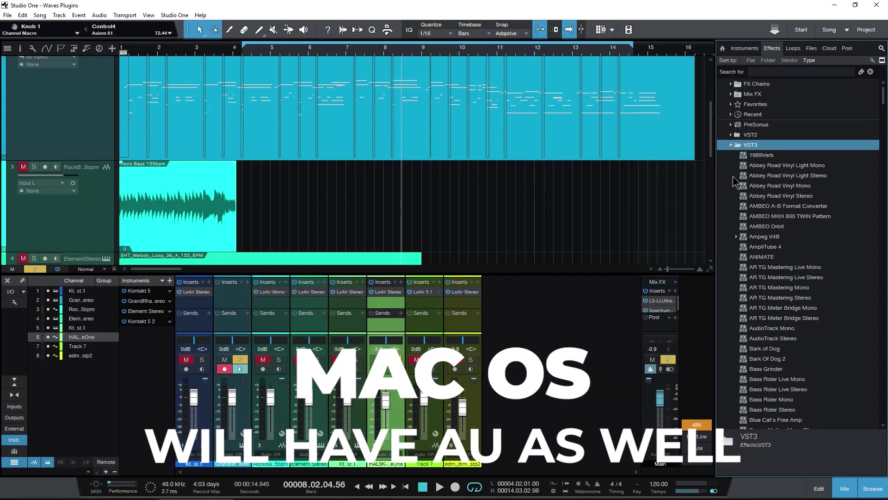
pyautogui.scroll(-3, 733, 180)
pyautogui.scroll(3, 733, 181)
pyautogui.click(731, 144)
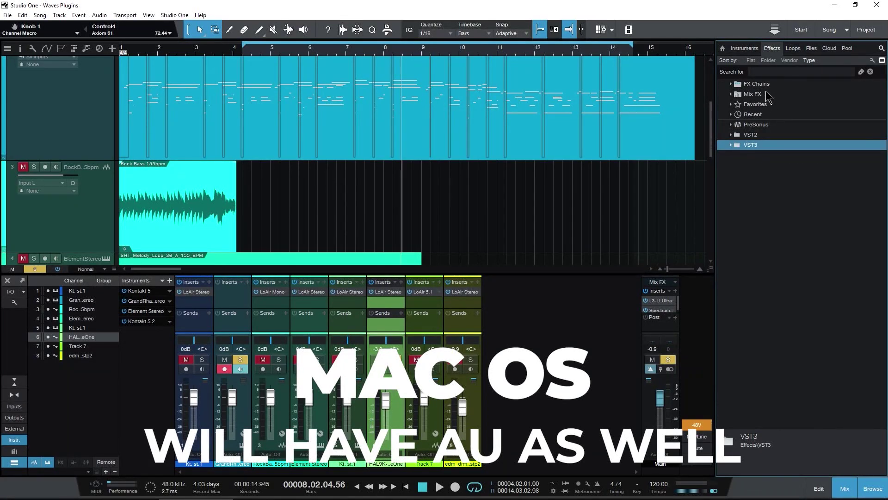
# Step: Sort the instruments by type, then by folder, and return to the effects list
pyautogui.click(744, 48)
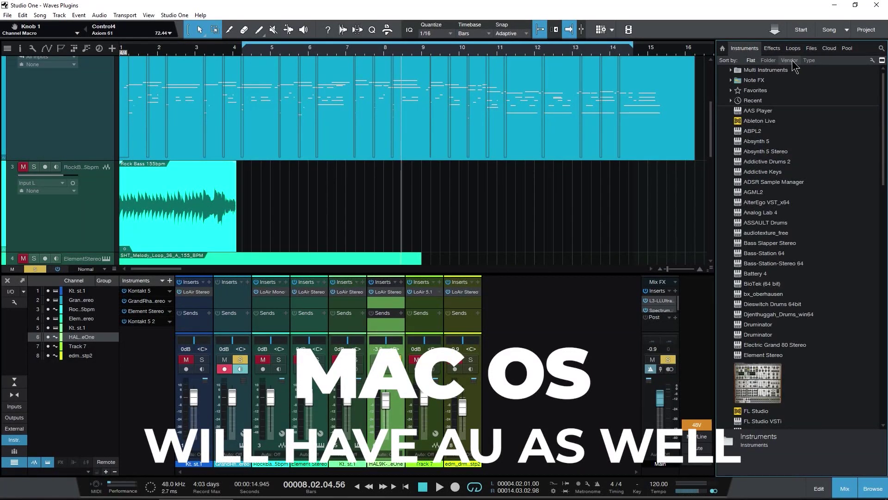
pyautogui.click(809, 60)
pyautogui.click(768, 60)
pyautogui.click(772, 48)
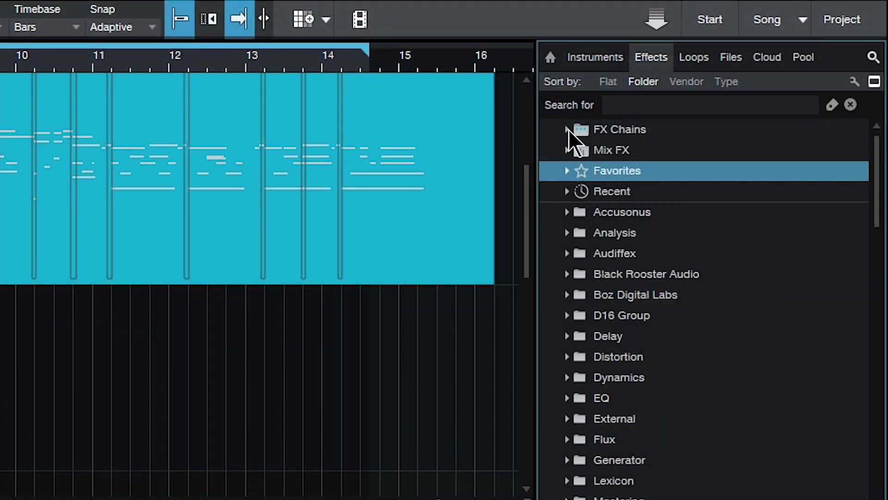
# Step: Expand and collapse the FX Chains, Mix FX, Favorites and Recent folders
pyautogui.click(568, 129)
pyautogui.click(567, 129)
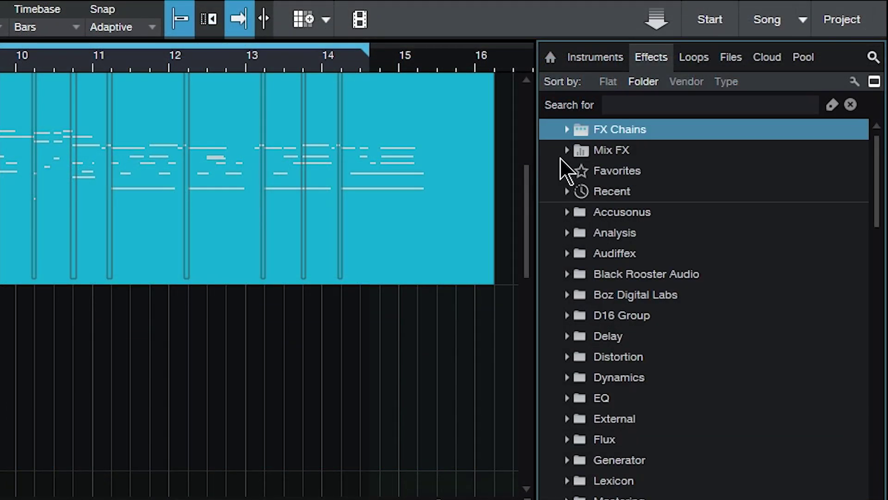
pyautogui.click(565, 150)
pyautogui.click(565, 150)
pyautogui.click(567, 171)
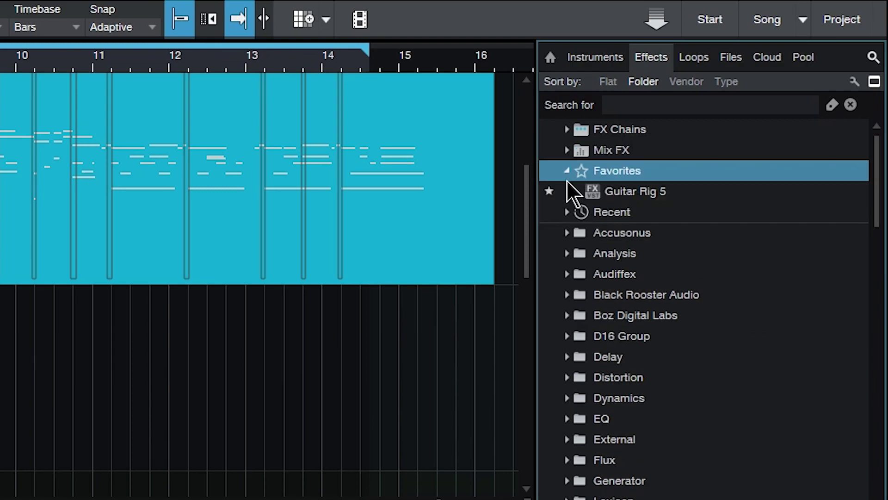
pyautogui.click(567, 170)
pyautogui.click(569, 192)
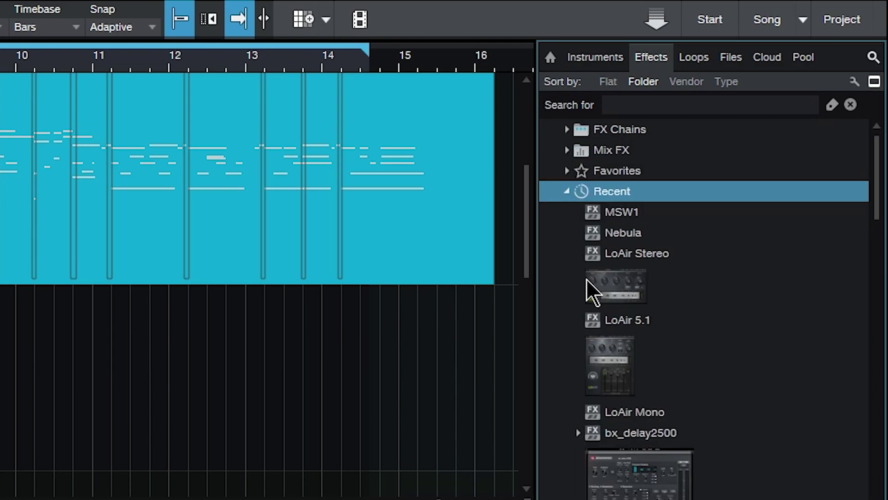
pyautogui.scroll(1, 609, 363)
pyautogui.click(567, 192)
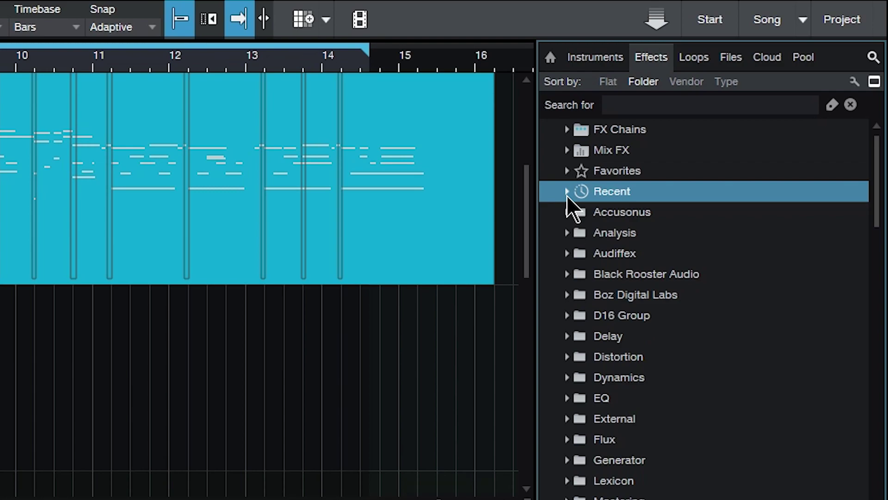
# Step: Mark AIRChorus_x64 as a favorite and confirm it appears in Favorites
pyautogui.scroll(-20, 701, 468)
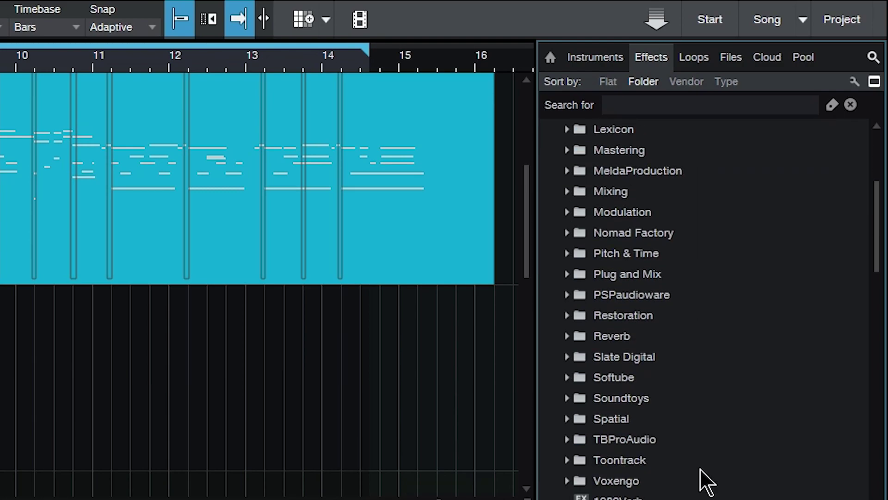
pyautogui.scroll(-13, 701, 468)
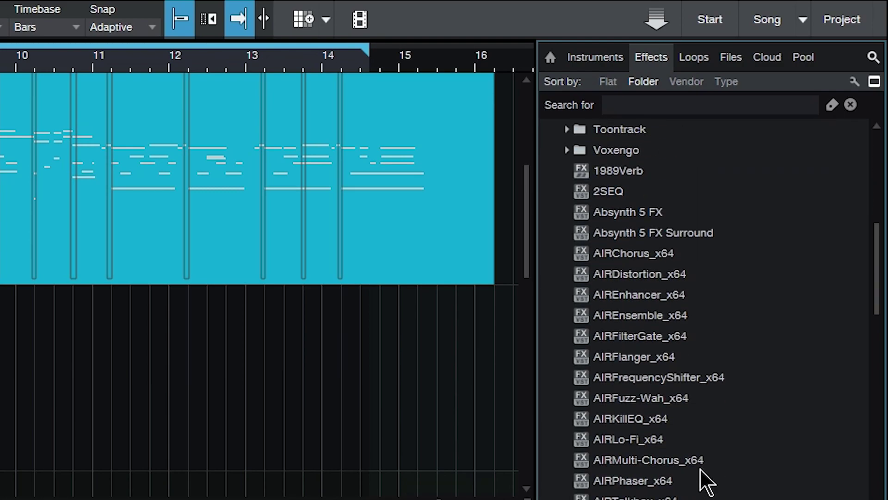
pyautogui.rightClick(621, 252)
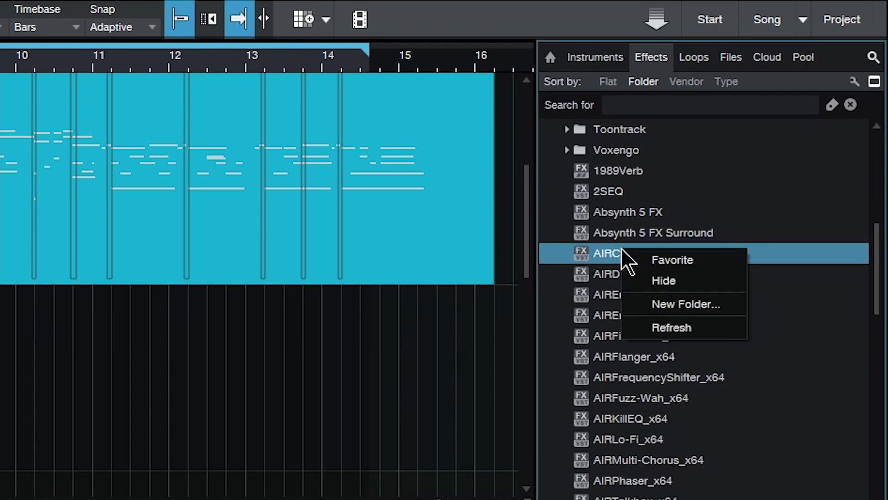
pyautogui.click(646, 256)
pyautogui.moveTo(878, 312); pyautogui.dragTo(866, 174)
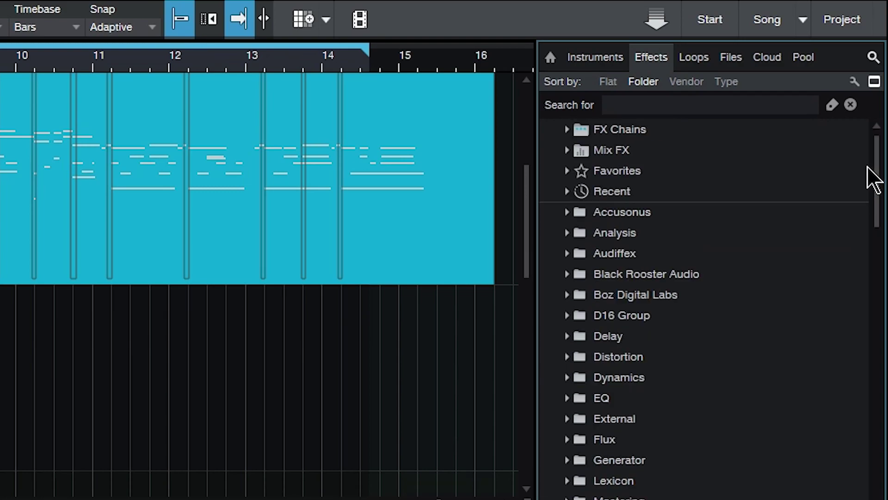
pyautogui.click(567, 171)
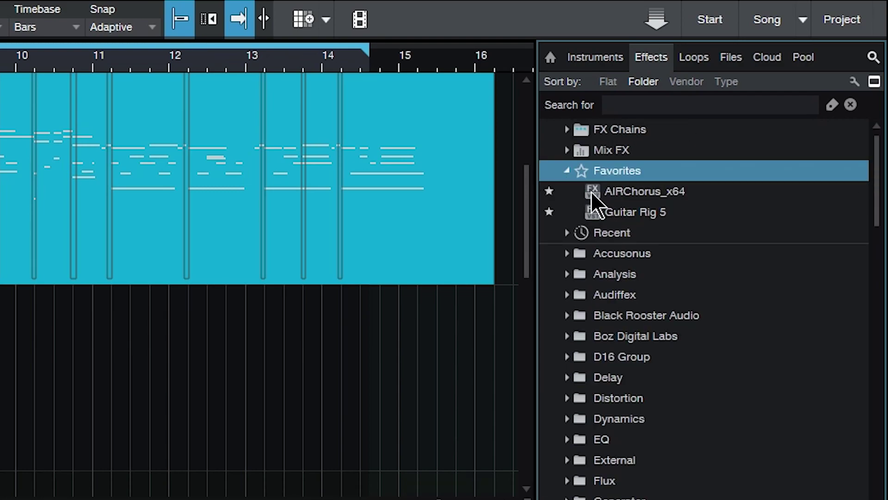
pyautogui.click(567, 170)
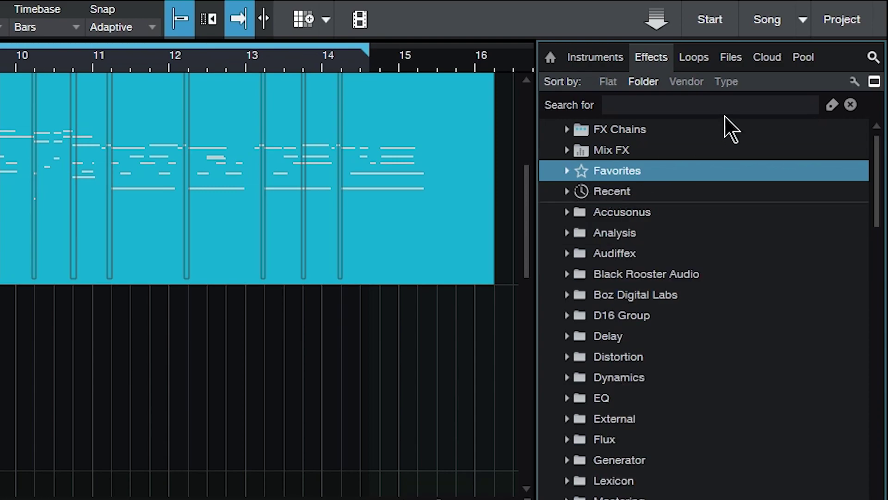
# Step: Close search, enter plug-in list editing, and hide then re-show the VST2 iZotope Insight
pyautogui.click(873, 56)
pyautogui.click(854, 83)
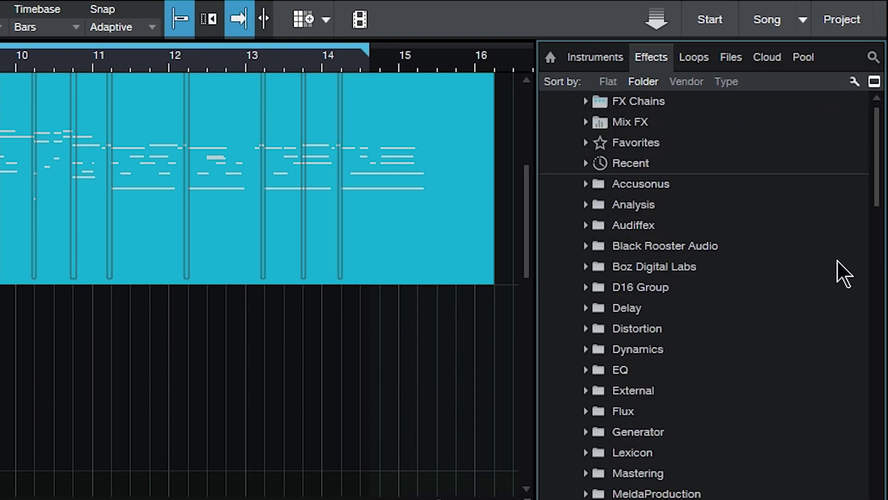
pyautogui.moveTo(876, 194); pyautogui.dragTo(878, 396)
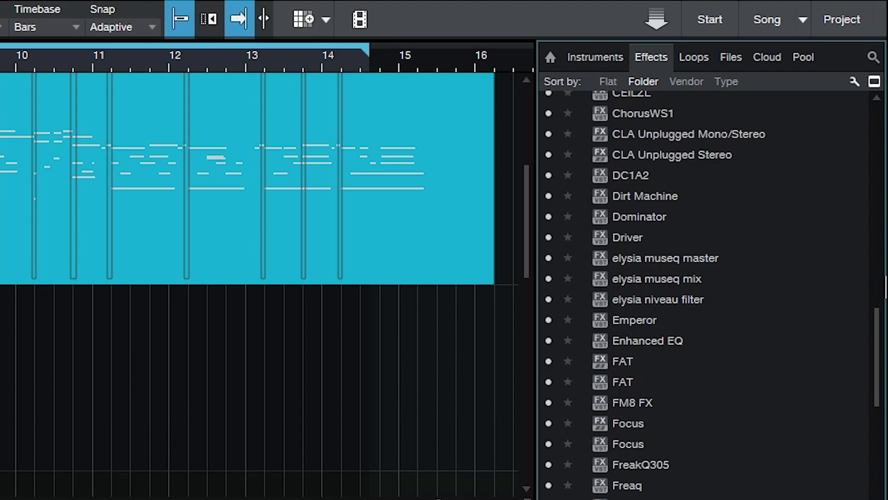
pyautogui.moveTo(878, 357); pyautogui.dragTo(878, 393)
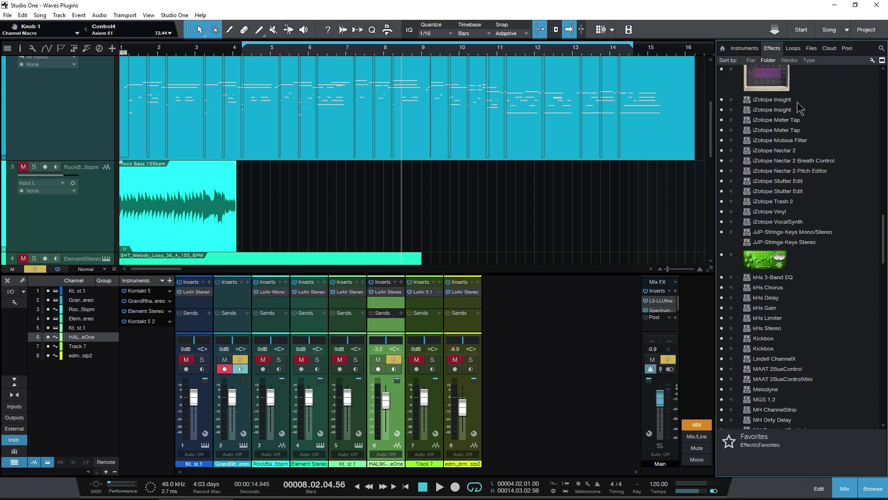
pyautogui.click(762, 102)
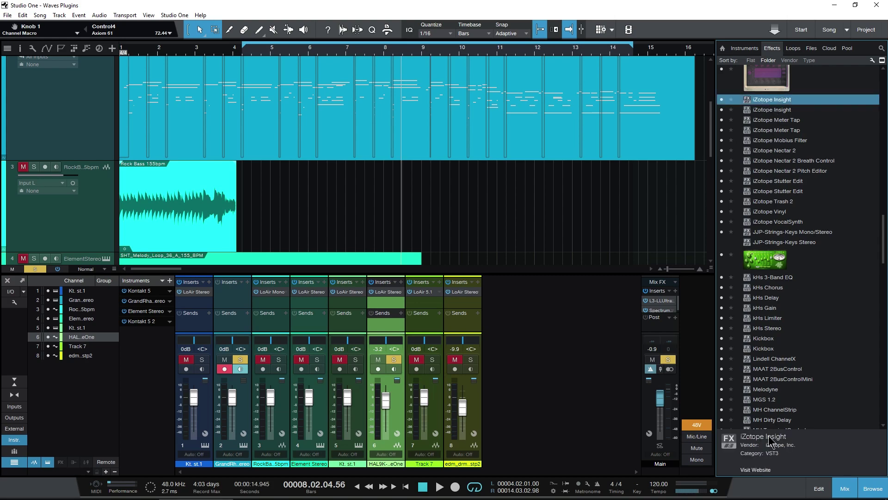
pyautogui.click(755, 111)
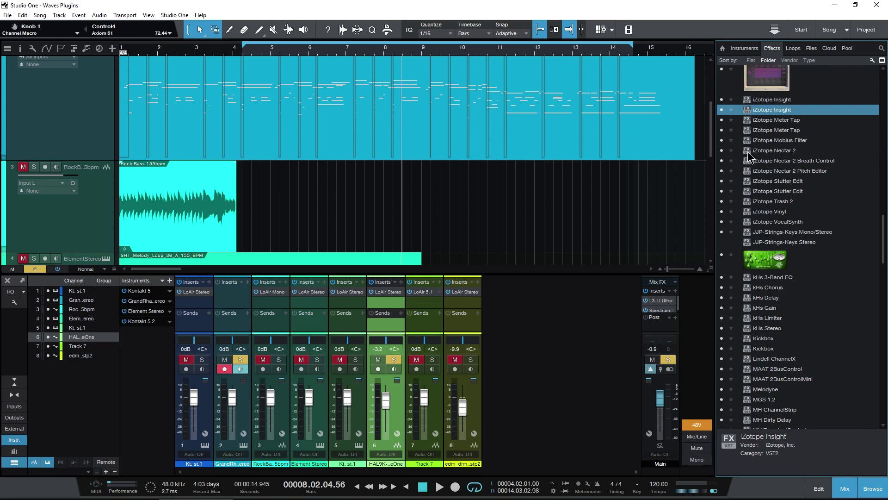
pyautogui.moveTo(720, 111); pyautogui.dragTo(750, 172)
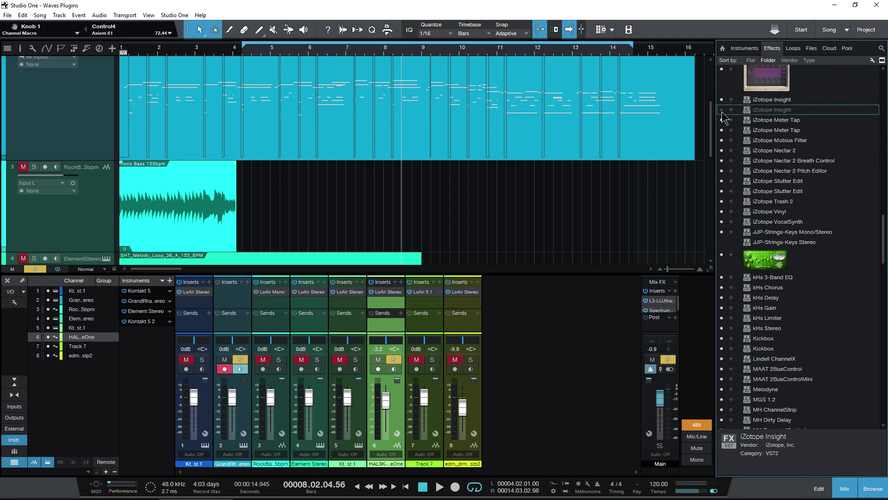
pyautogui.moveTo(723, 115); pyautogui.dragTo(727, 130)
# Step: Star the VST3 iZotope Insight, verify it in Favorites, and exit list editing
pyautogui.click(767, 101)
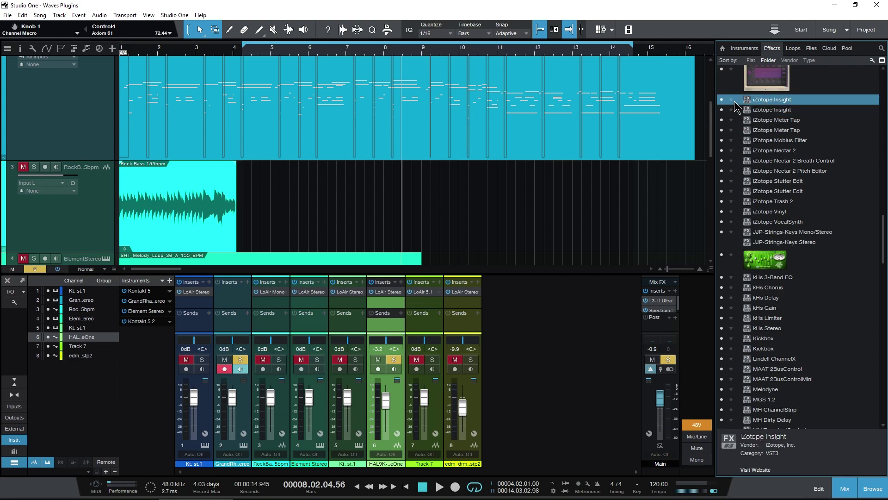
pyautogui.moveTo(882, 245); pyautogui.dragTo(879, 95)
pyautogui.click(740, 91)
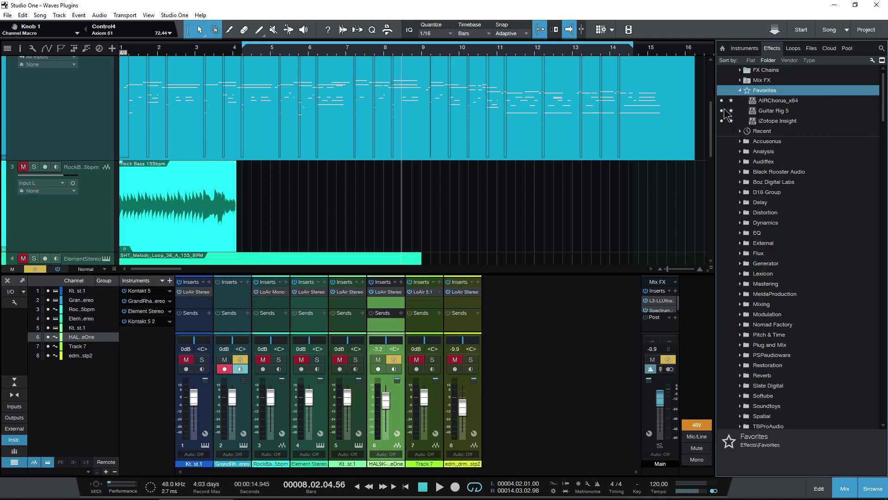
pyautogui.click(741, 90)
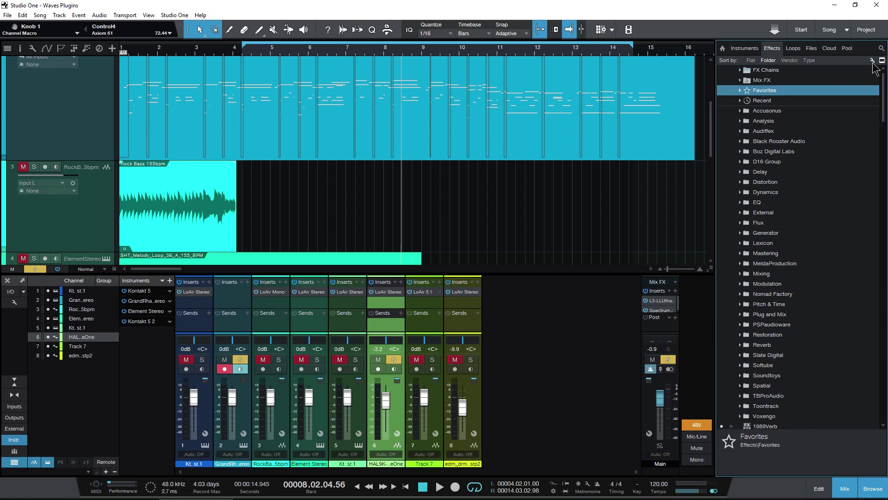
pyautogui.click(872, 60)
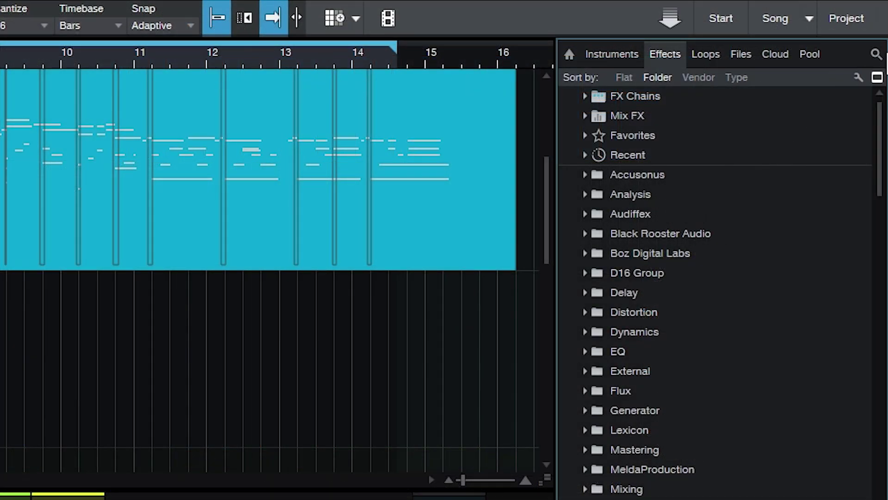
# Step: Search the effects for 'engl' to find the ENGL E646 VS and E765 RT, then clear it
pyautogui.click(876, 54)
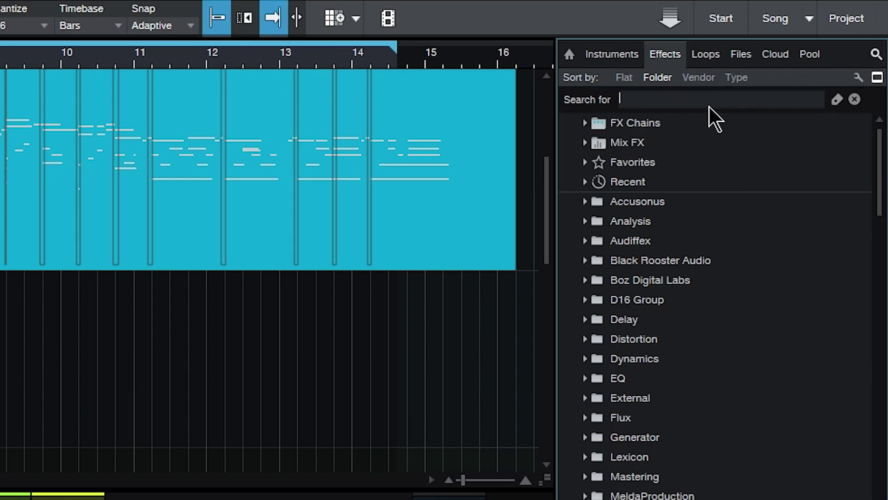
pyautogui.write('engl')
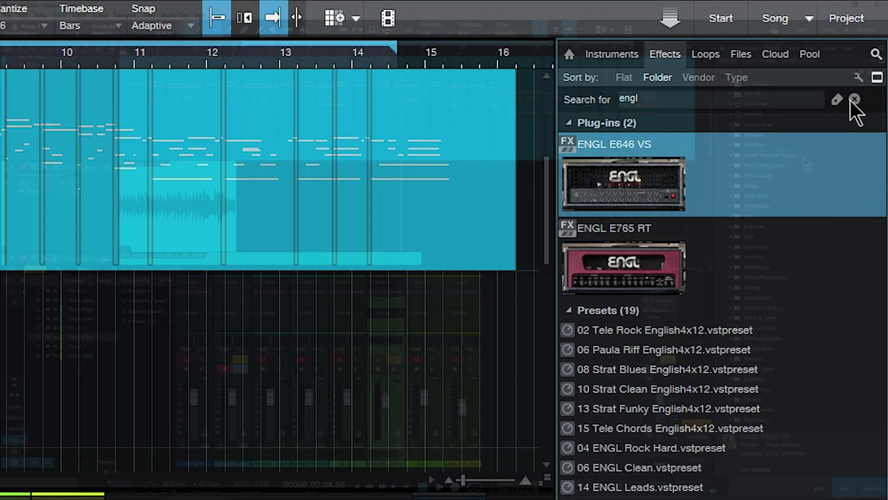
pyautogui.click(855, 99)
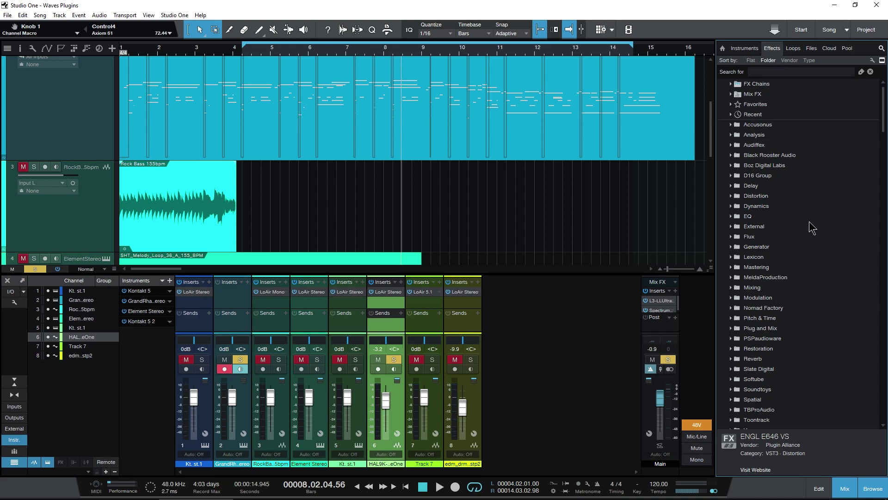
pyautogui.scroll(-10, 804, 237)
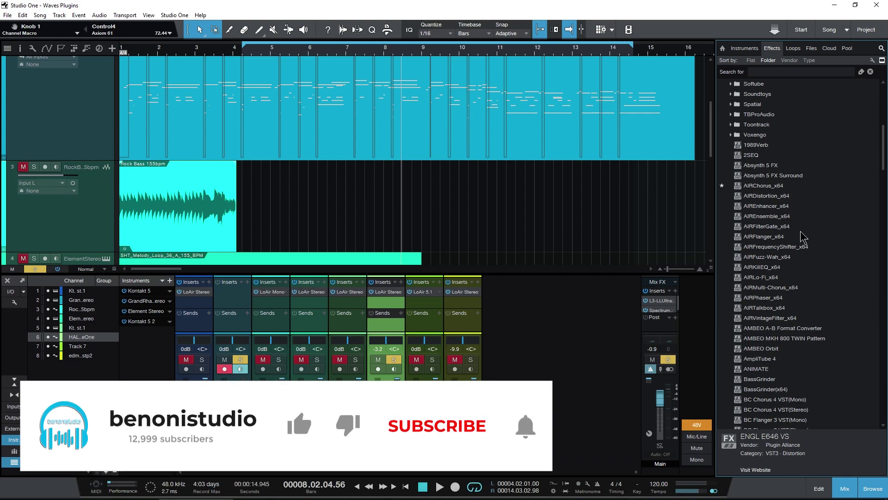
# Step: Delete the Accusonus folder, confirming with Yes, and widen the effects browser panel
pyautogui.scroll(4, 804, 237)
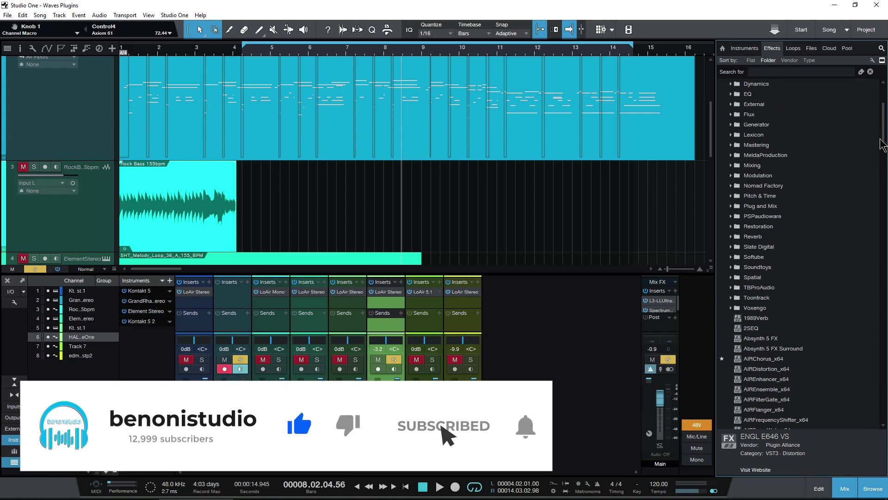
pyautogui.scroll(6, 875, 129)
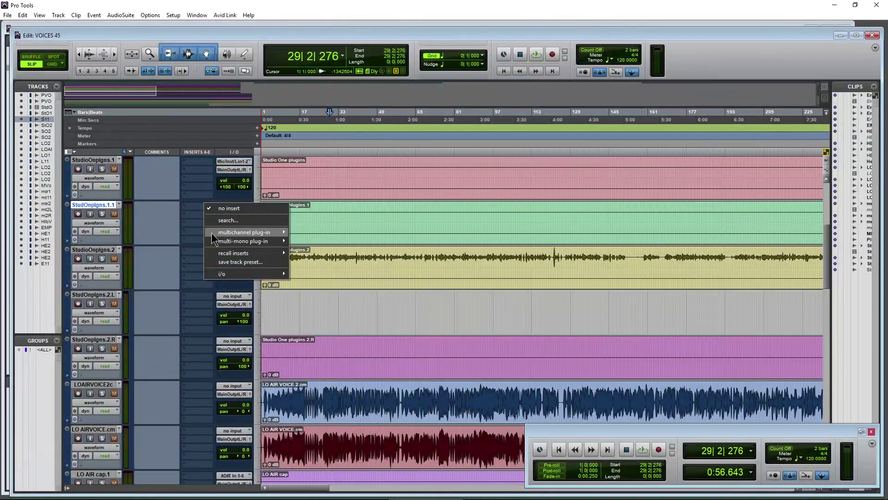
pyautogui.moveTo(212, 232)
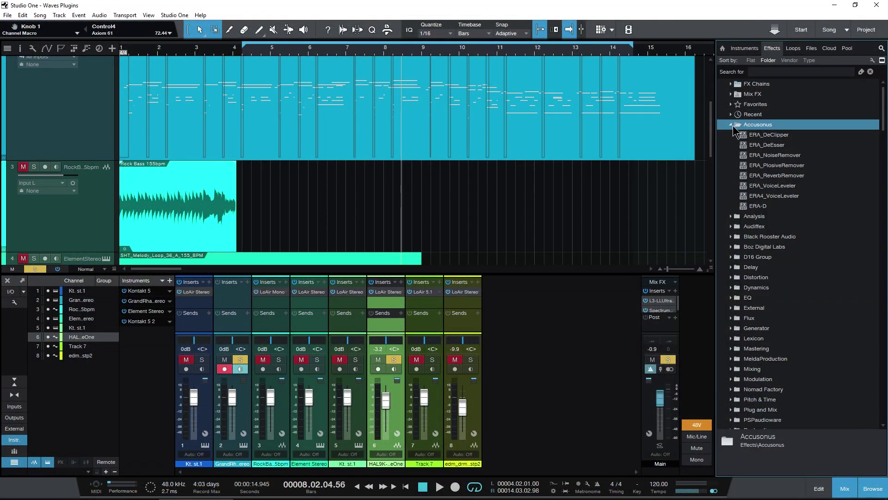
pyautogui.click(737, 129)
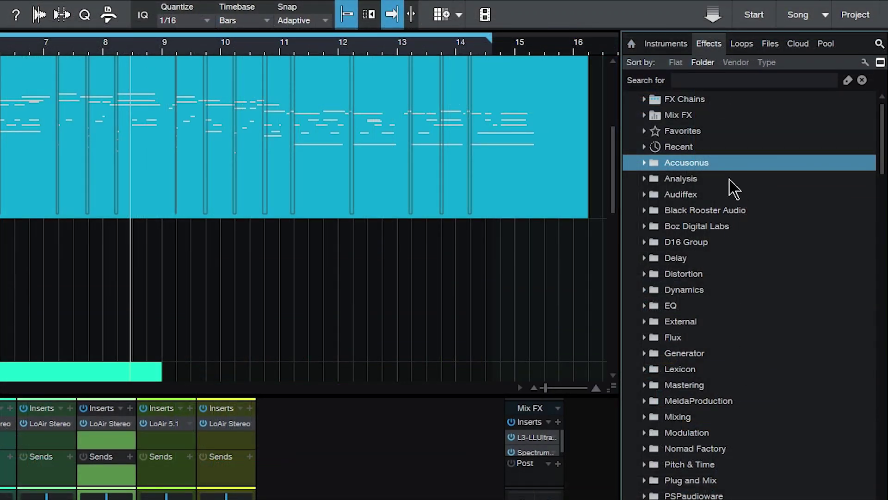
pyautogui.rightClick(731, 165)
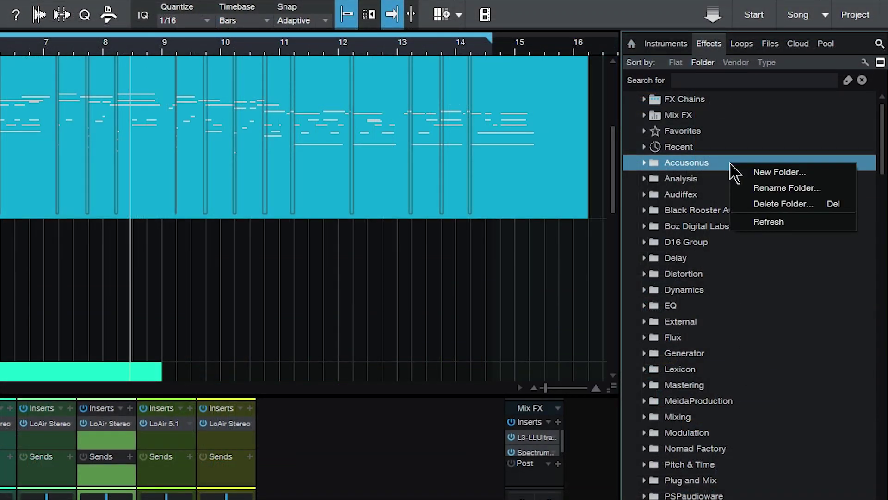
pyautogui.click(768, 205)
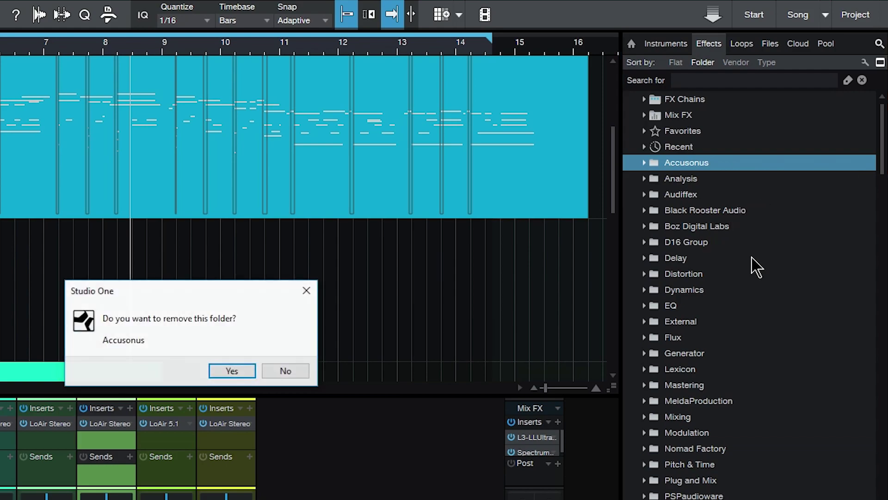
pyautogui.click(238, 367)
pyautogui.moveTo(620, 305); pyautogui.dragTo(363, 308)
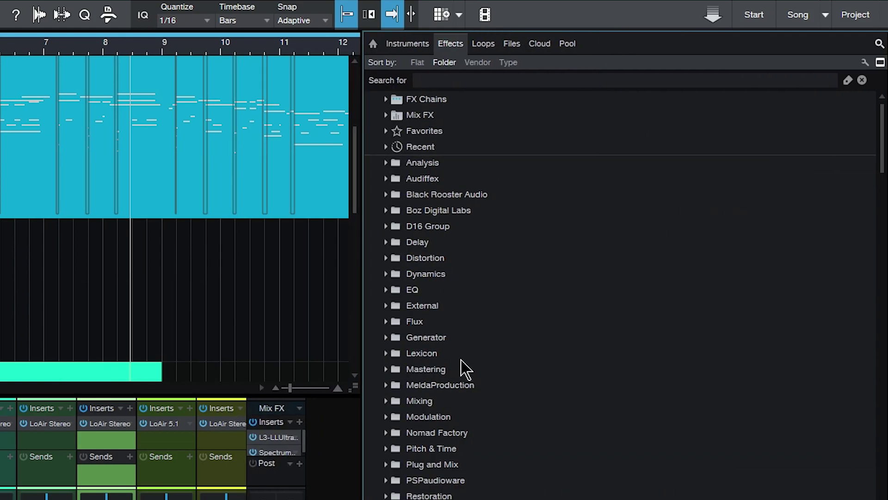
pyautogui.click(477, 62)
pyautogui.doubleClick(135, 266)
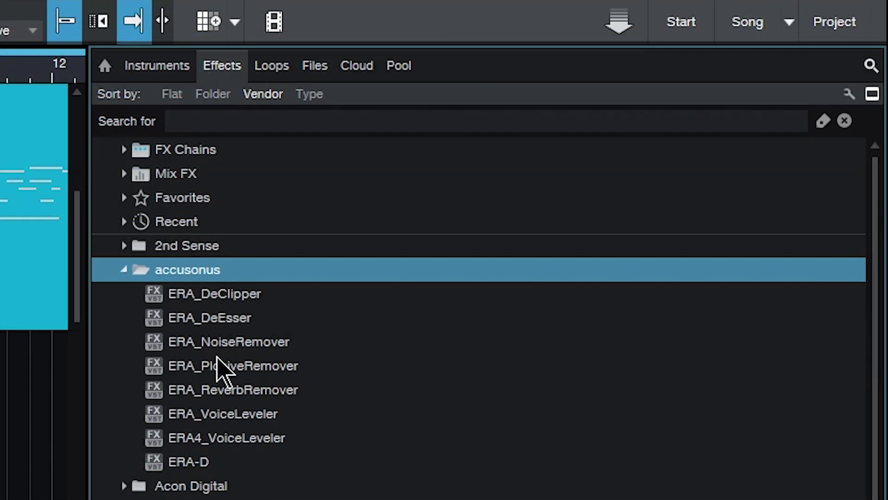
pyautogui.click(124, 269)
pyautogui.click(309, 94)
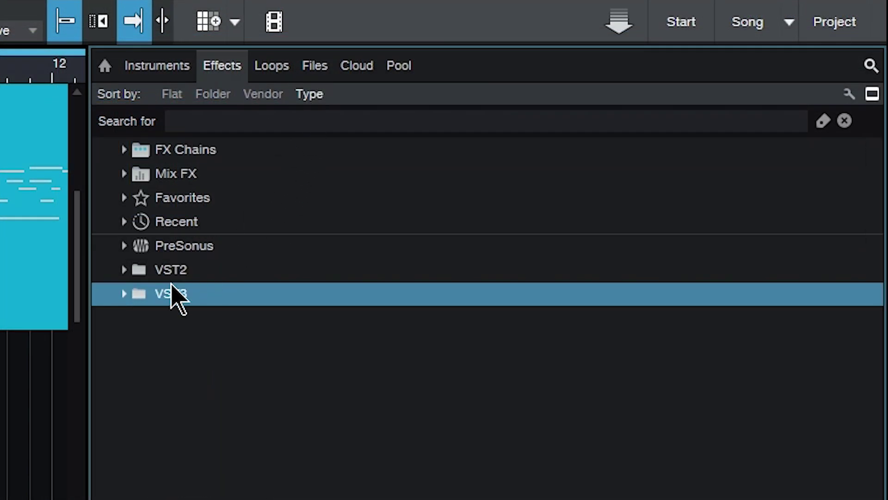
pyautogui.click(124, 293)
pyautogui.scroll(-3, 243, 342)
pyautogui.scroll(3, 250, 354)
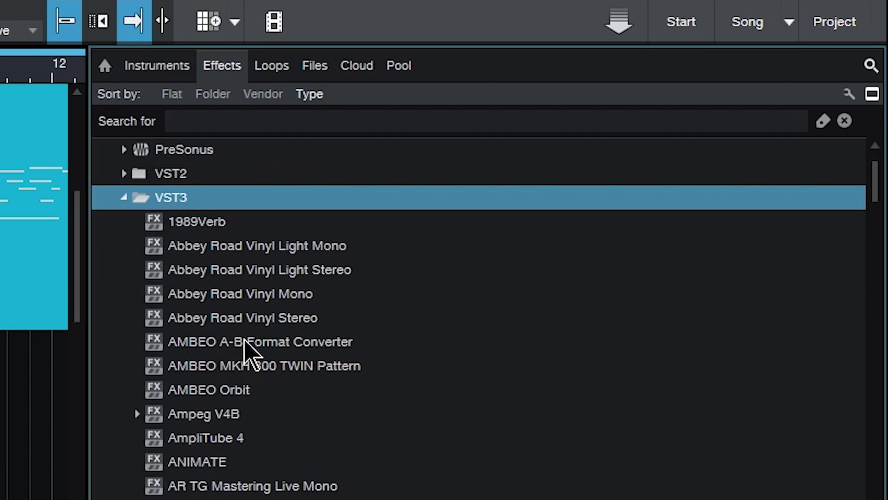
pyautogui.click(213, 94)
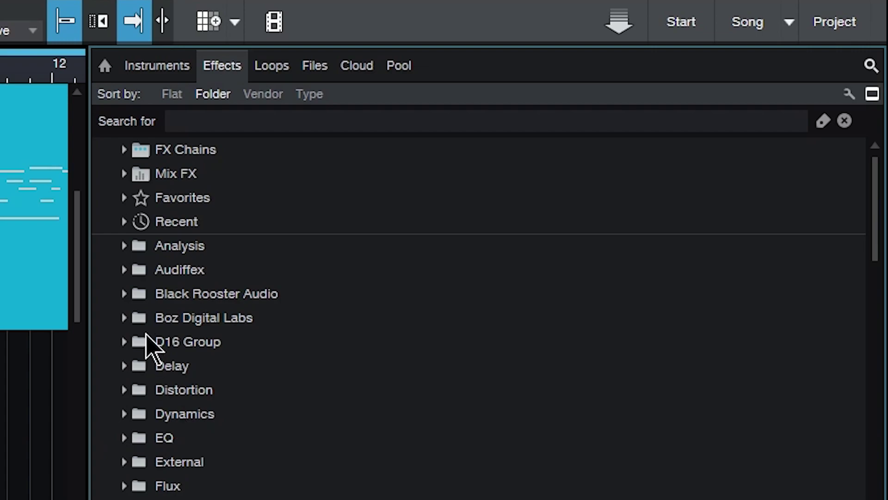
# Step: Delete the selected vendor folders, Audiffex through Voxengo, confirming the removal
pyautogui.doubleClick(181, 273)
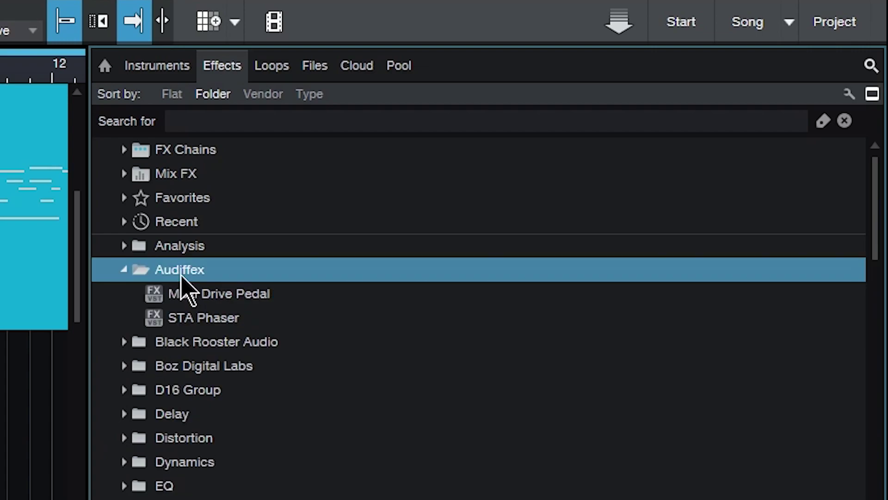
pyautogui.doubleClick(257, 342)
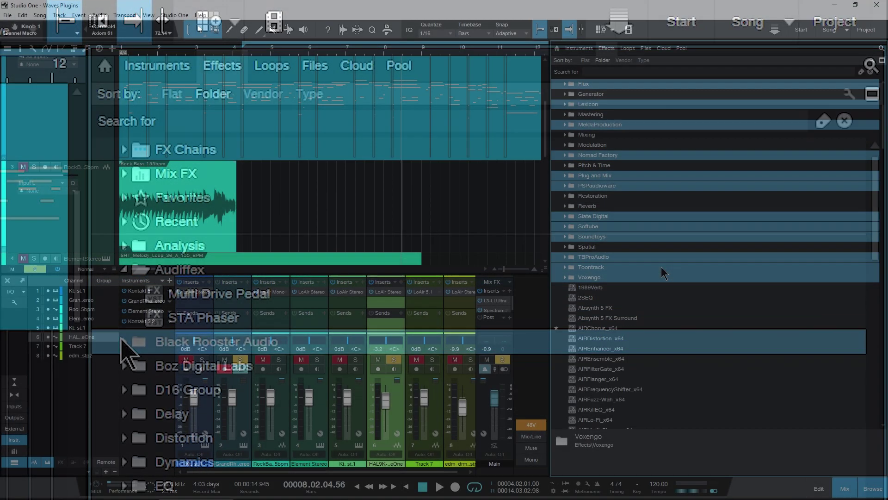
pyautogui.scroll(5, 664, 273)
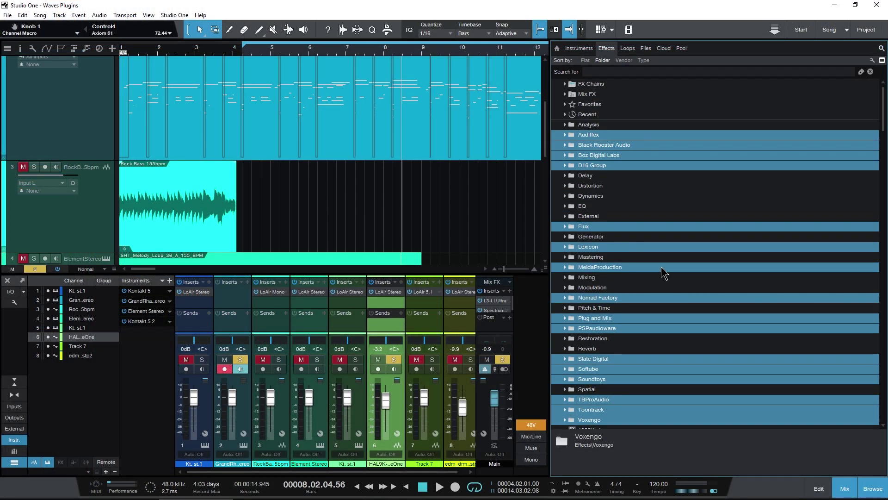
pyautogui.press('Delete')
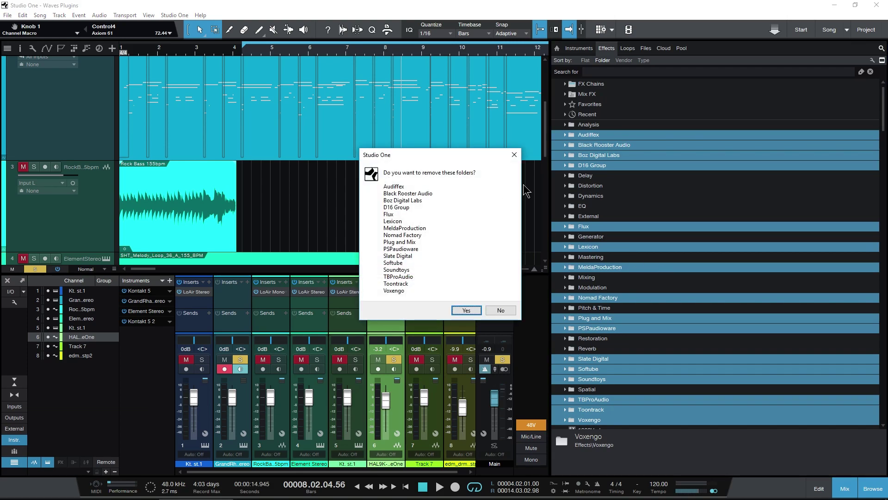
pyautogui.click(466, 310)
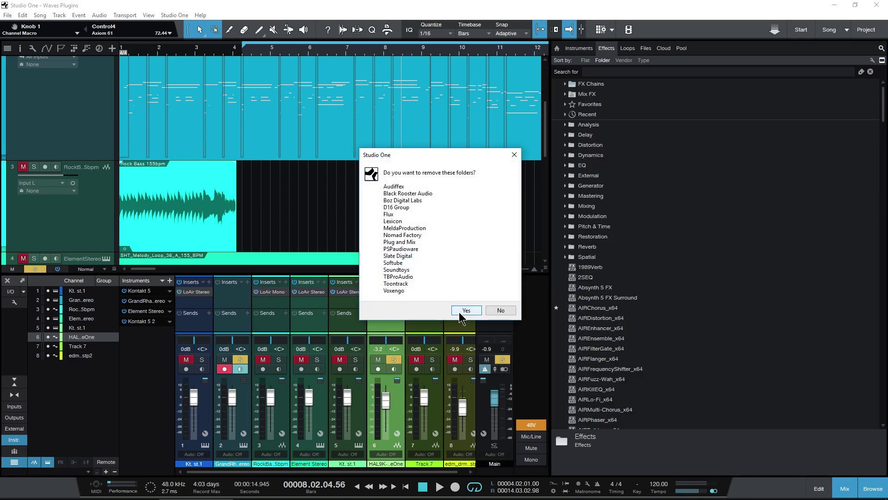
pyautogui.click(465, 309)
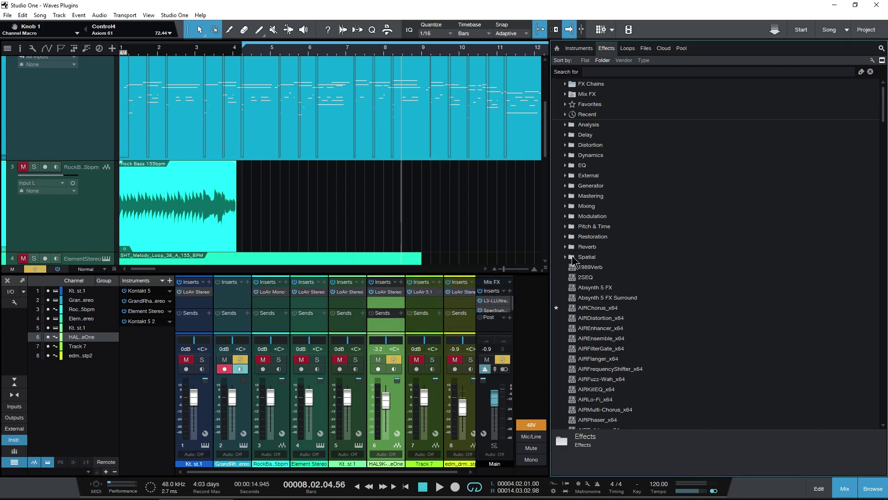
pyautogui.click(574, 258)
pyautogui.click(563, 134)
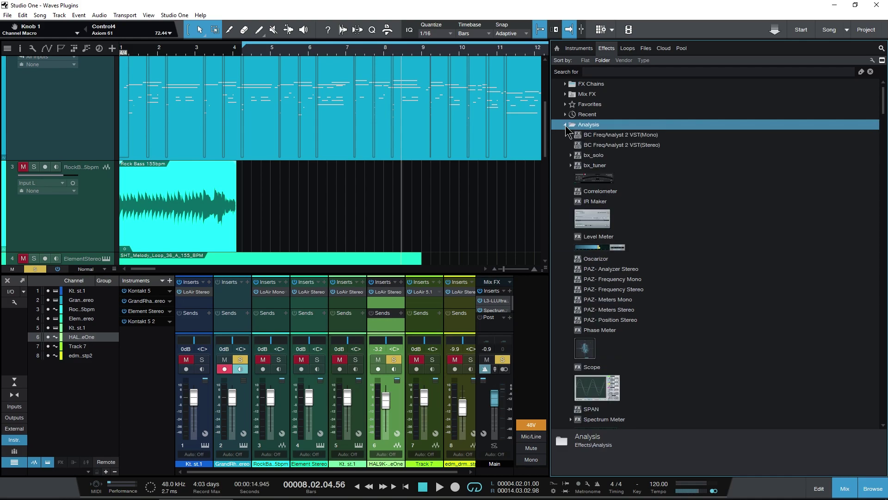
pyautogui.scroll(-2, 616, 205)
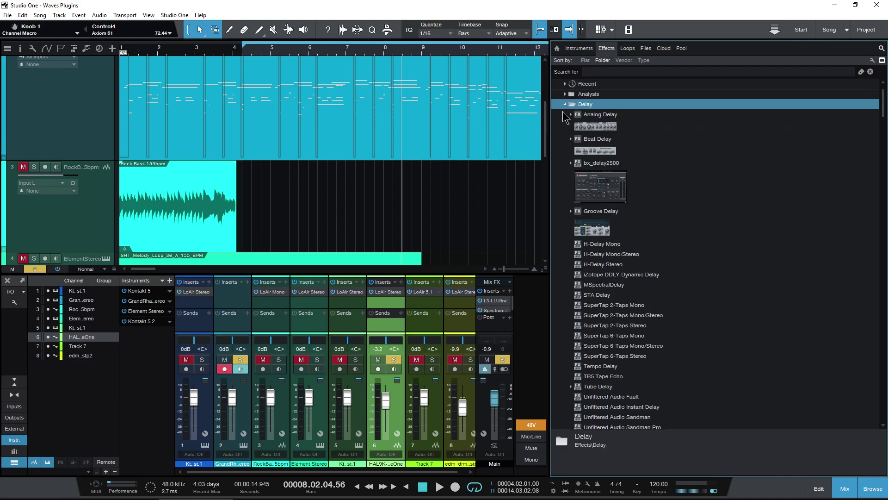
pyautogui.click(565, 104)
pyautogui.click(565, 125)
pyautogui.click(565, 125)
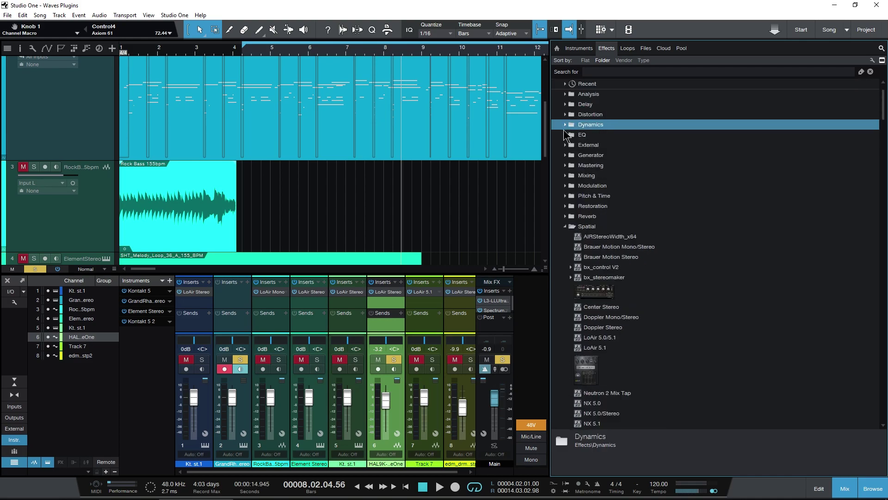
pyautogui.click(567, 226)
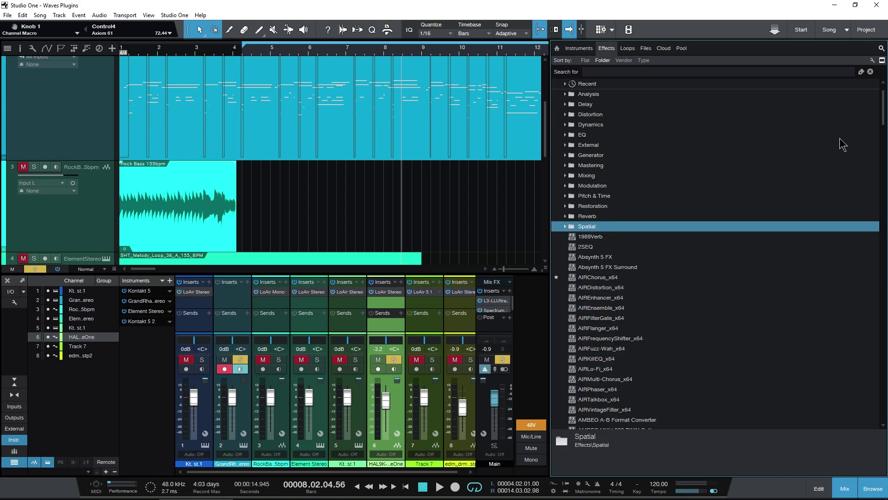
pyautogui.moveTo(886, 119); pyautogui.dragTo(884, 91)
pyautogui.scroll(-1, 734, 295)
pyautogui.scroll(1, 734, 295)
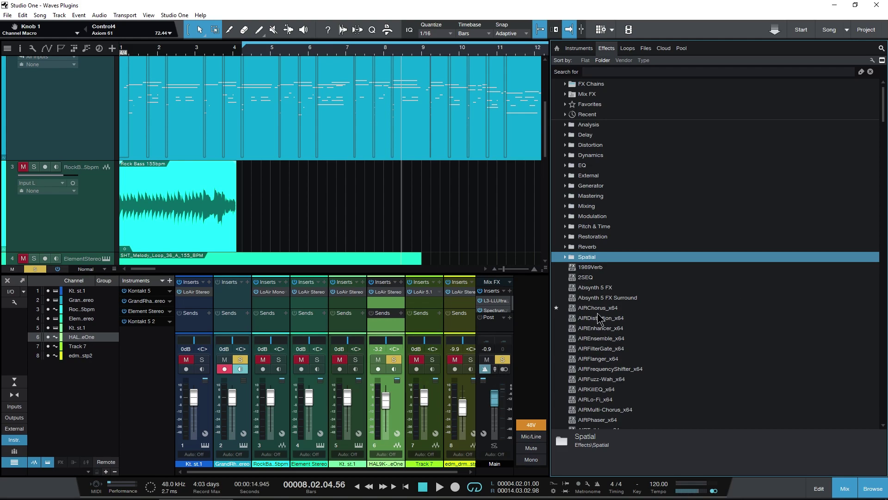
# Step: Drag the loose 2SEQ plugin into the EQ folder, check it there, and collapse EQ
pyautogui.click(587, 277)
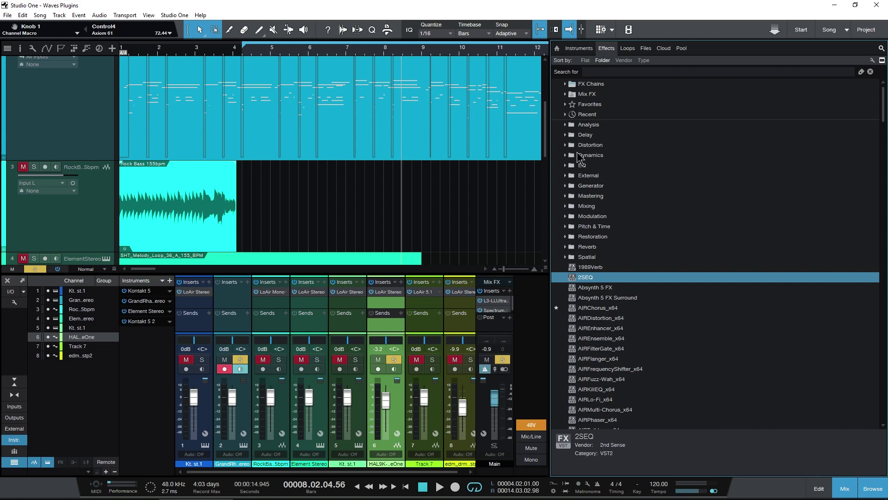
pyautogui.click(565, 165)
pyautogui.click(566, 165)
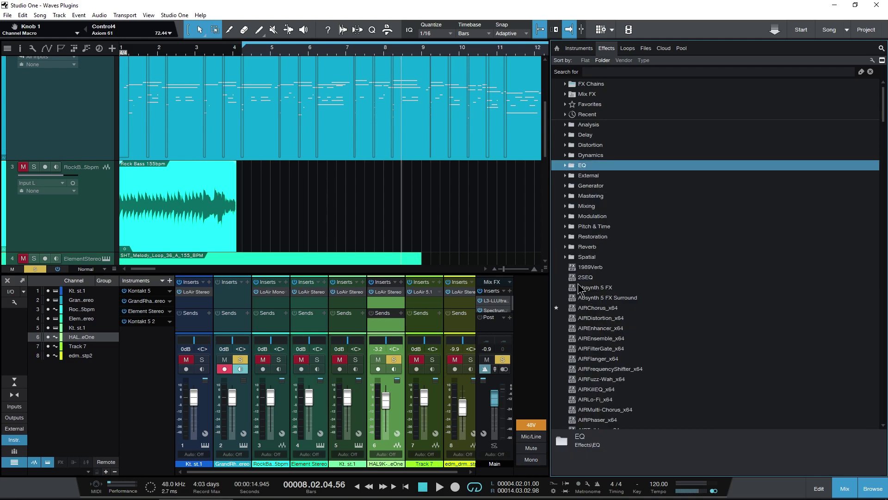
pyautogui.moveTo(584, 277); pyautogui.dragTo(611, 168)
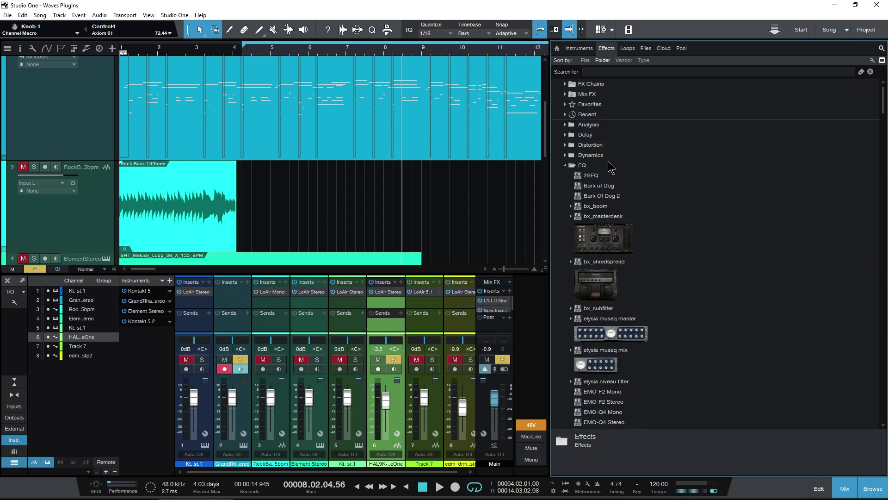
pyautogui.click(594, 176)
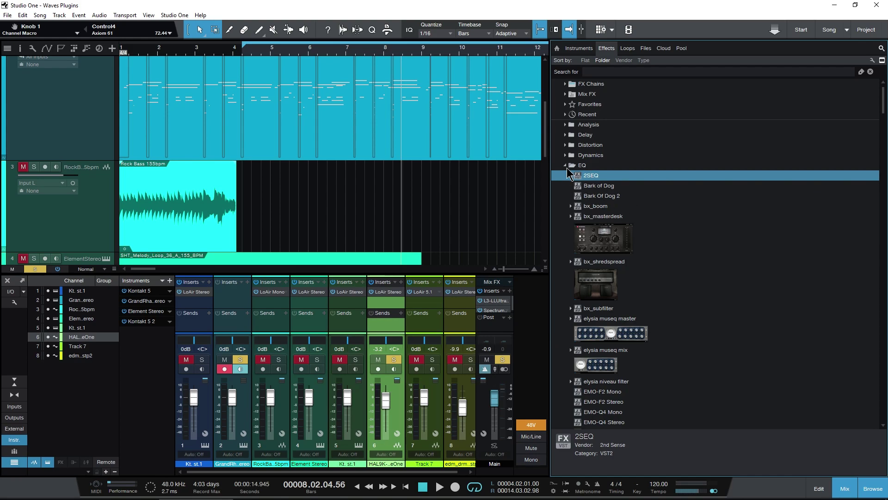
pyautogui.click(565, 165)
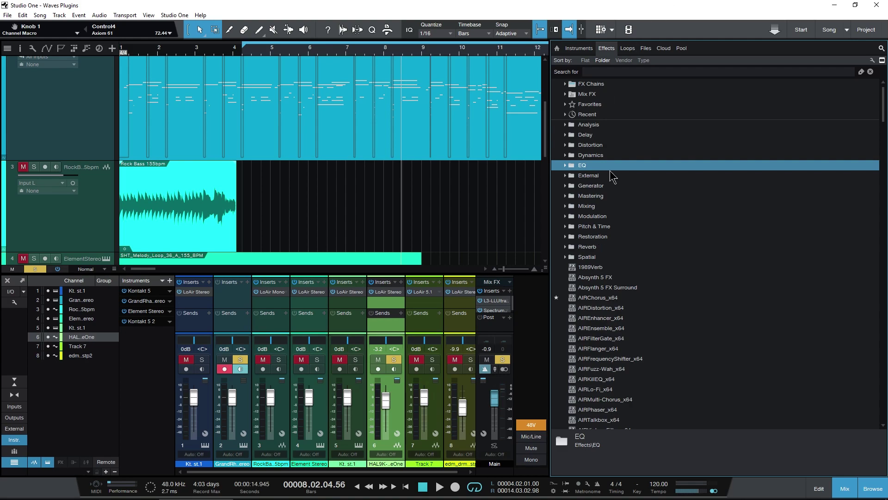
pyautogui.click(624, 60)
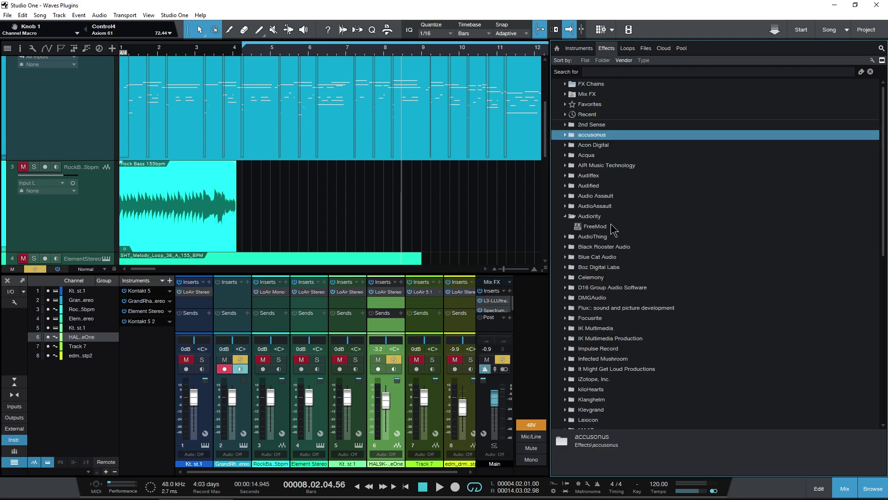
pyautogui.click(597, 146)
pyautogui.rightClick(597, 145)
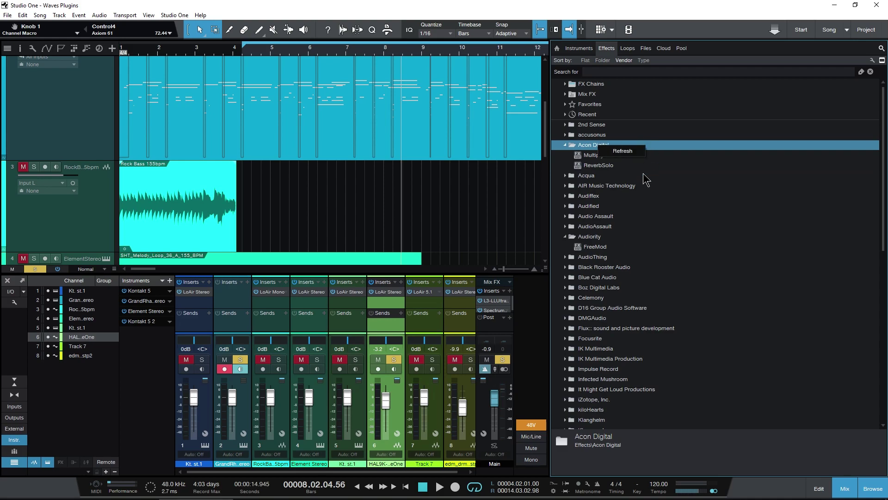
pyautogui.click(762, 216)
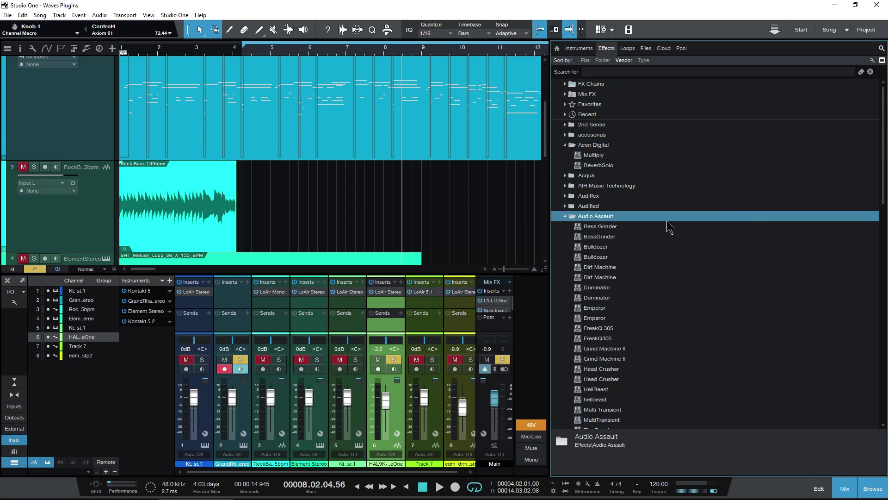
pyautogui.click(565, 216)
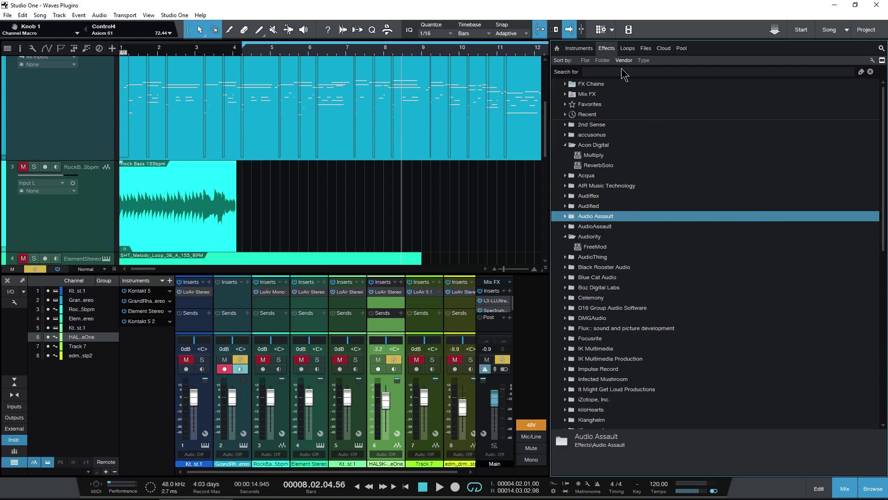
pyautogui.click(603, 60)
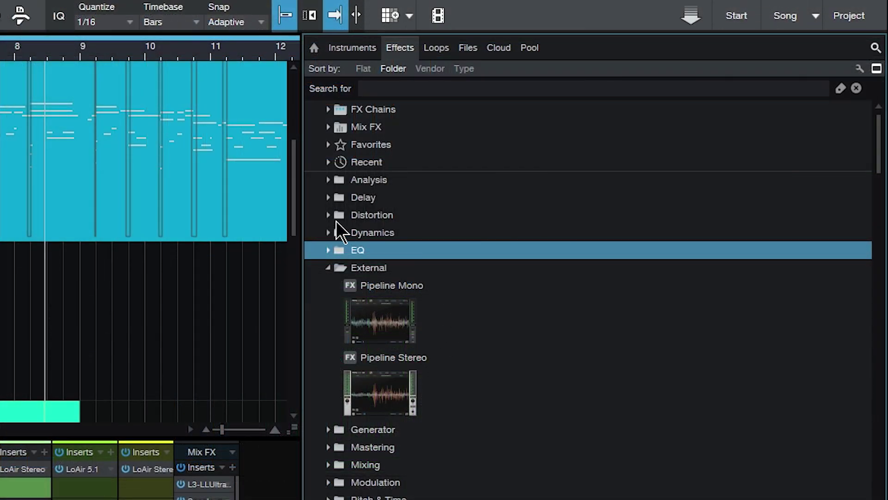
# Step: Expand the Distortion folder and move AmpliTube 4 into the Delay folder
pyautogui.click(339, 215)
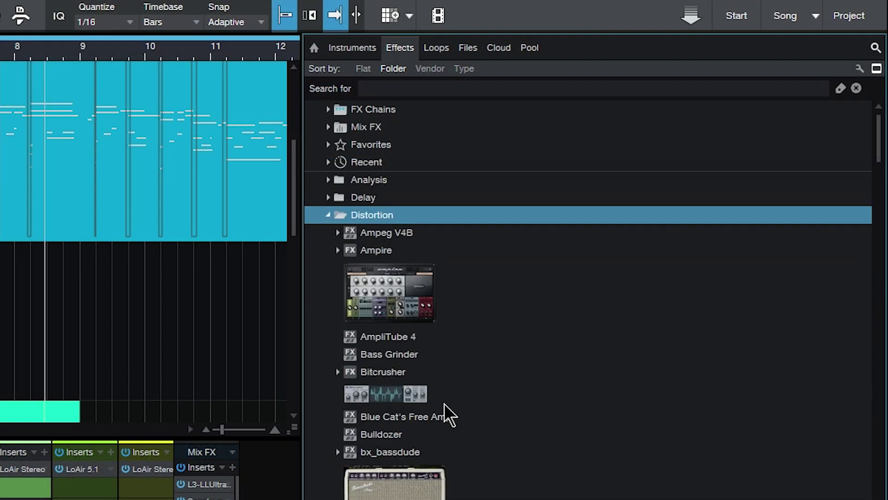
pyautogui.scroll(-6, 444, 404)
pyautogui.scroll(6, 445, 404)
pyautogui.click(383, 338)
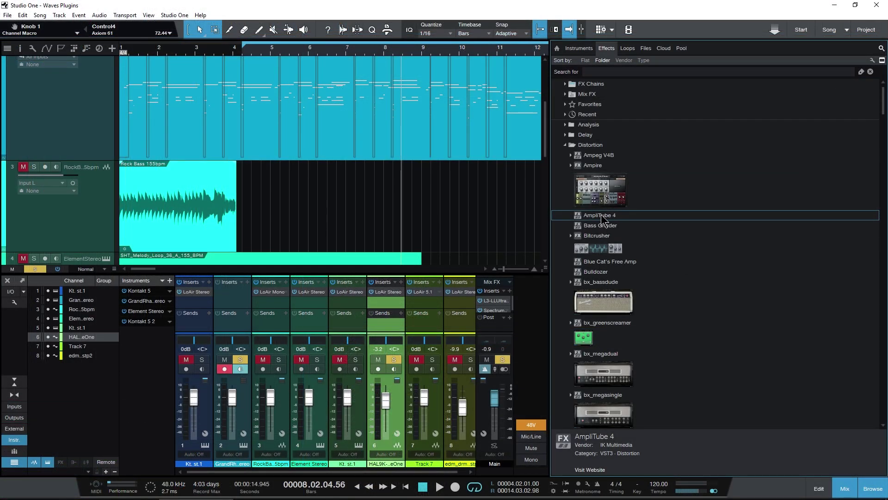
pyautogui.moveTo(602, 220); pyautogui.dragTo(596, 135)
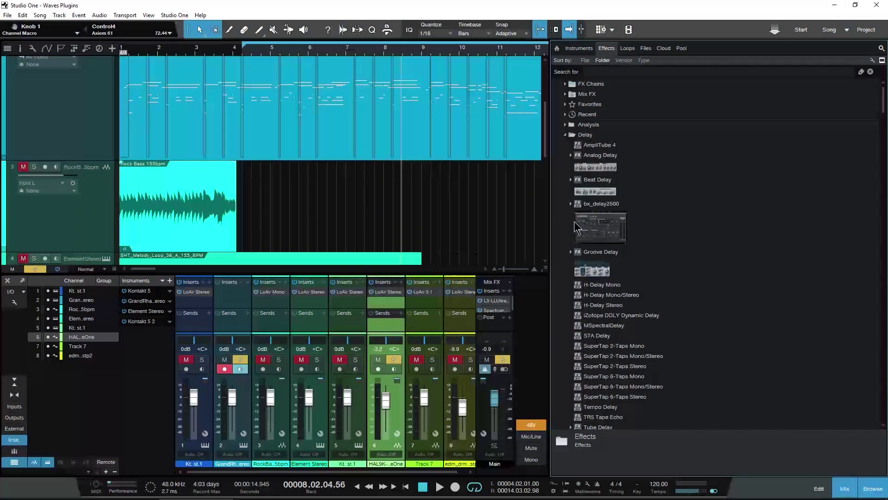
# Step: Drag AmpliTube 4 from Delay back into the Distortion folder
pyautogui.scroll(-3, 583, 217)
pyautogui.scroll(3, 579, 227)
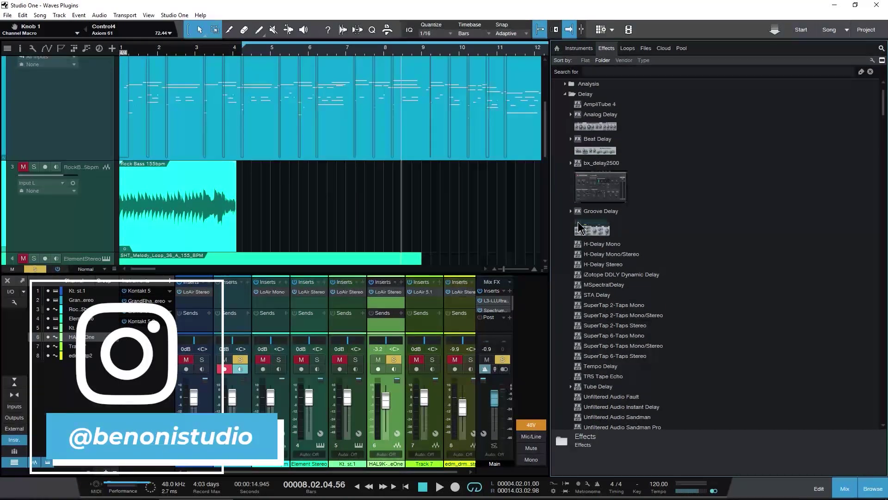
pyautogui.moveTo(598, 135); pyautogui.dragTo(654, 383)
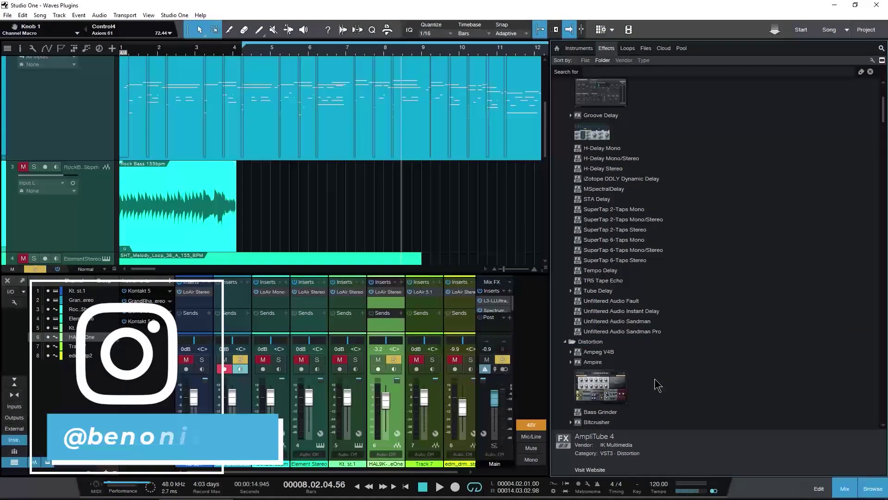
pyautogui.moveTo(597, 189); pyautogui.dragTo(617, 165)
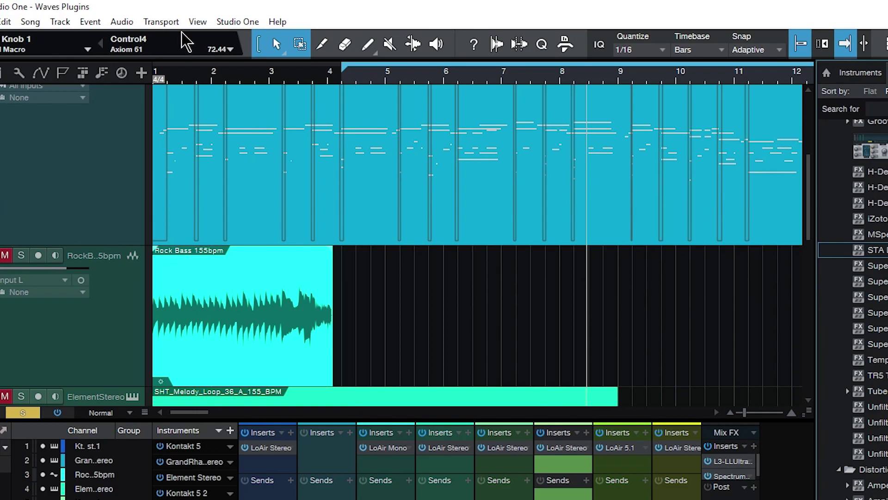
# Step: Open the Plug-In Manager and toggle the native, VST2 and VST3 filters off and back on
pyautogui.click(198, 22)
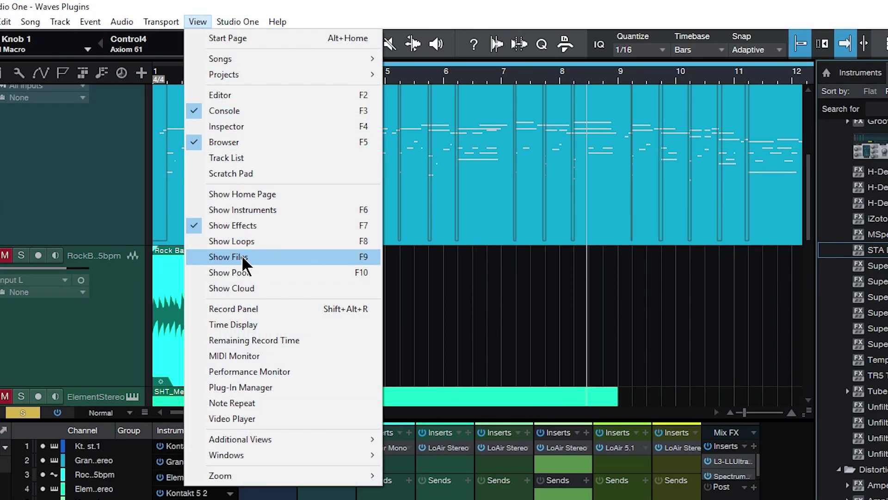
pyautogui.click(245, 397)
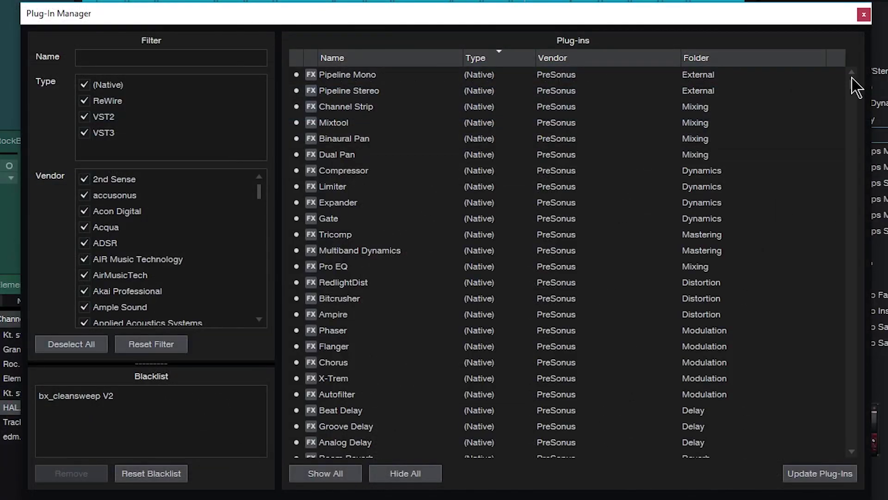
pyautogui.moveTo(855, 86); pyautogui.dragTo(841, 36)
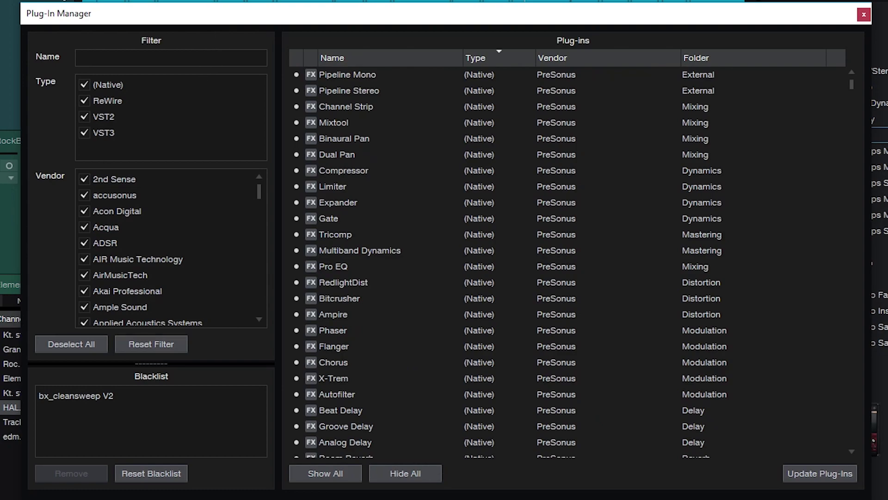
pyautogui.click(175, 62)
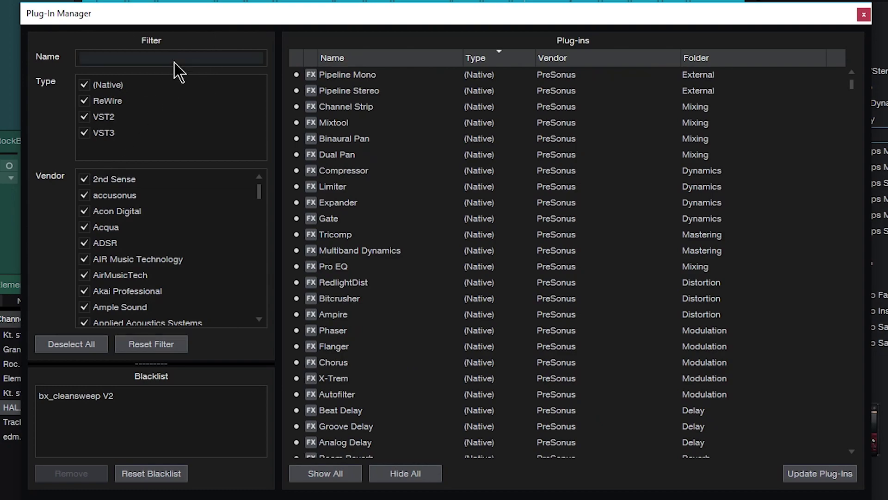
pyautogui.click(85, 86)
pyautogui.click(84, 87)
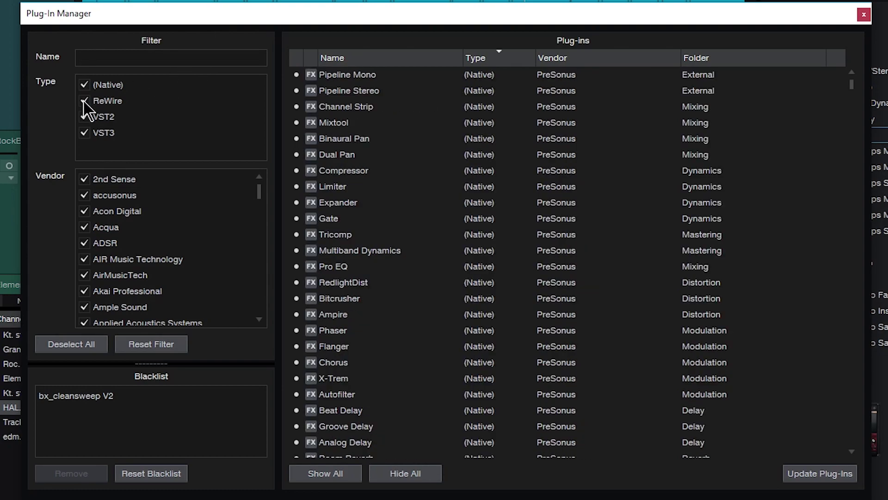
pyautogui.click(85, 116)
pyautogui.click(85, 133)
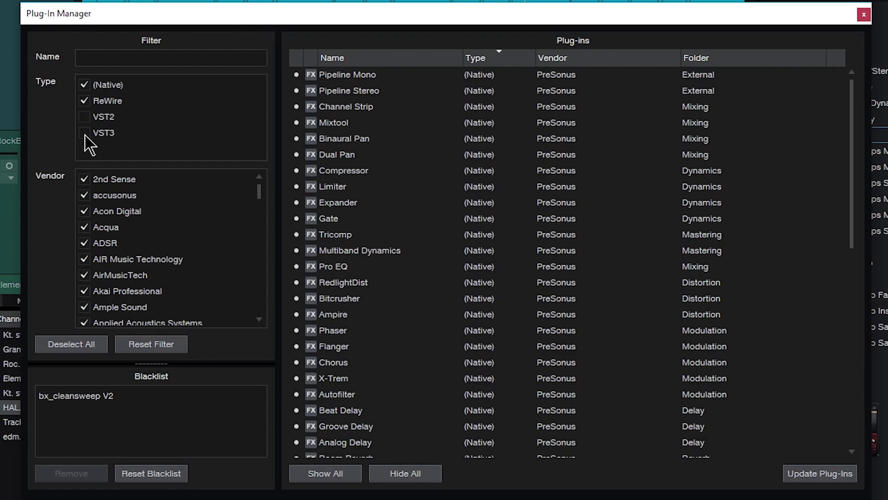
pyautogui.click(84, 133)
pyautogui.click(84, 117)
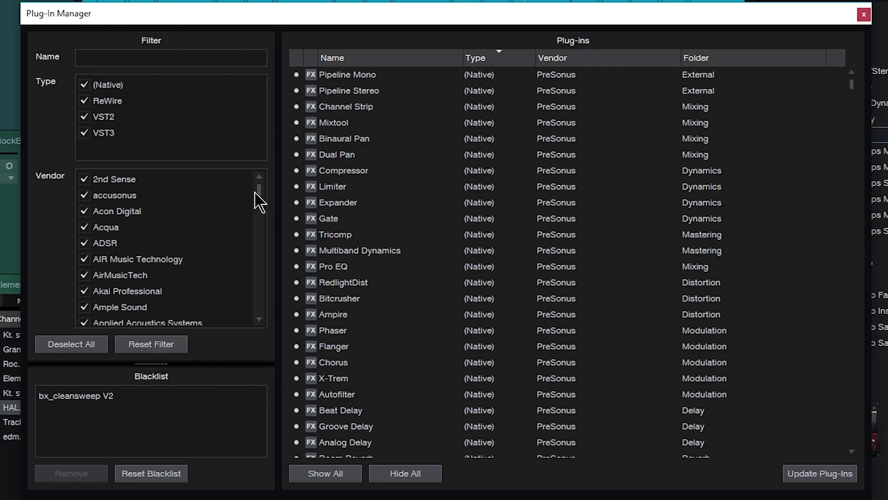
pyautogui.moveTo(259, 200); pyautogui.dragTo(283, 190)
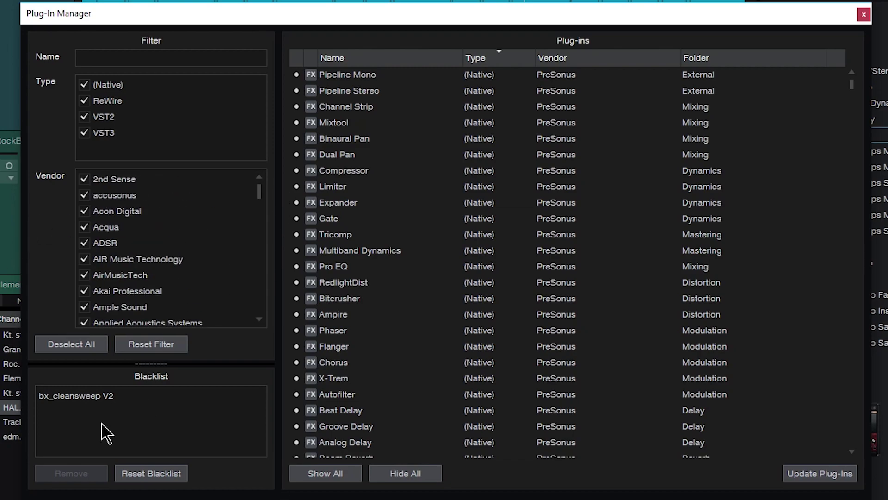
# Step: Hide Diezel VH4 from the browser in the Plug-In Manager, then show it again
pyautogui.scroll(-2, 413, 307)
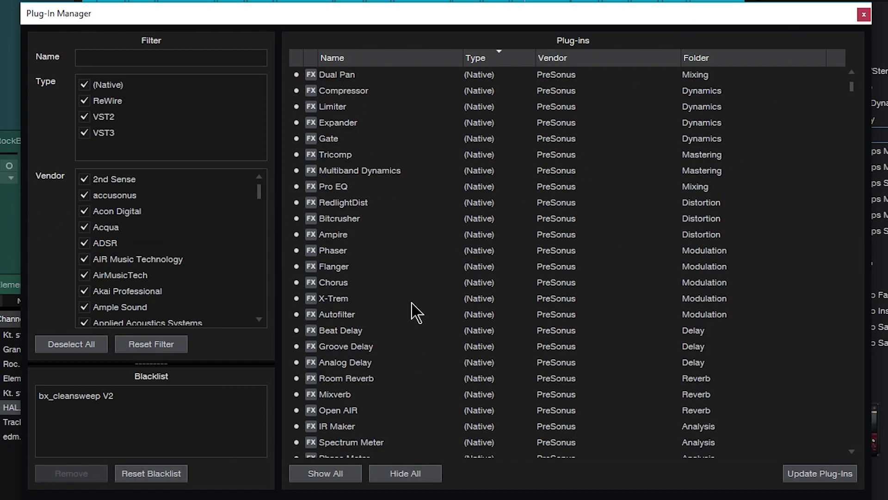
pyautogui.scroll(-1, 412, 307)
pyautogui.scroll(2, 412, 310)
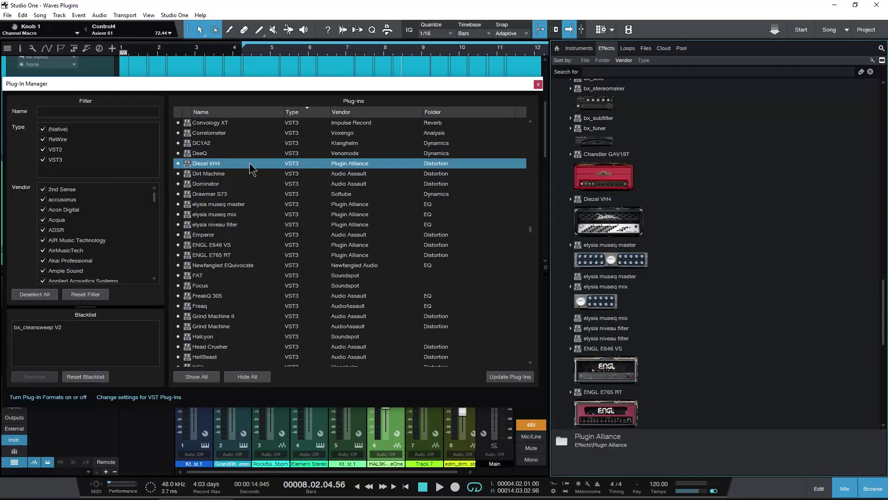
pyautogui.click(178, 164)
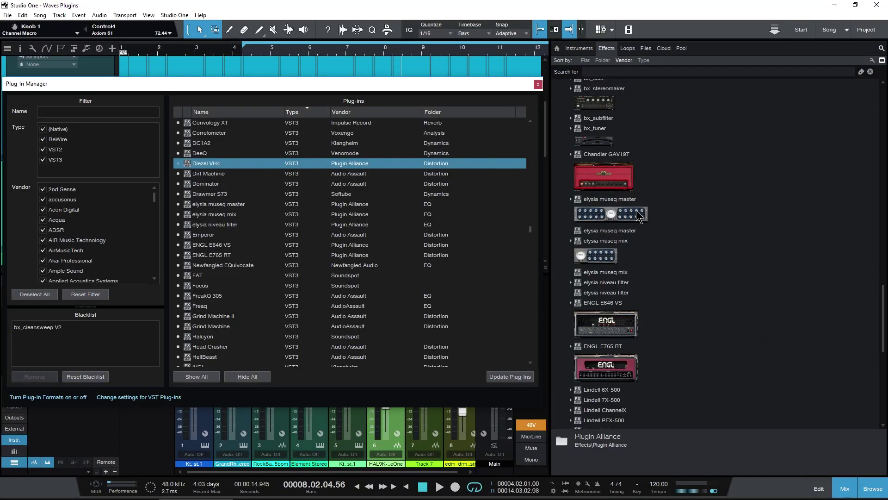
pyautogui.click(179, 164)
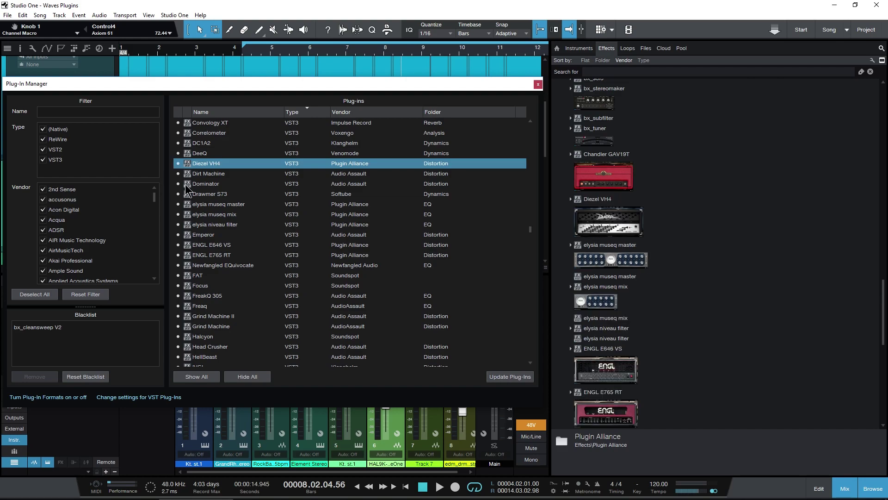
# Step: Enter the browser's show/hide editing mode and toggle Diezel VH4's visibility
pyautogui.rightClick(604, 221)
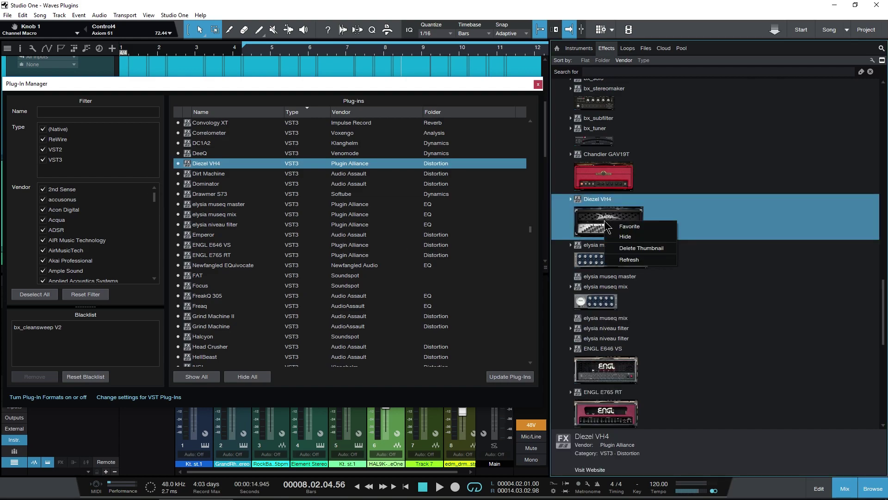
pyautogui.click(873, 60)
pyautogui.click(557, 218)
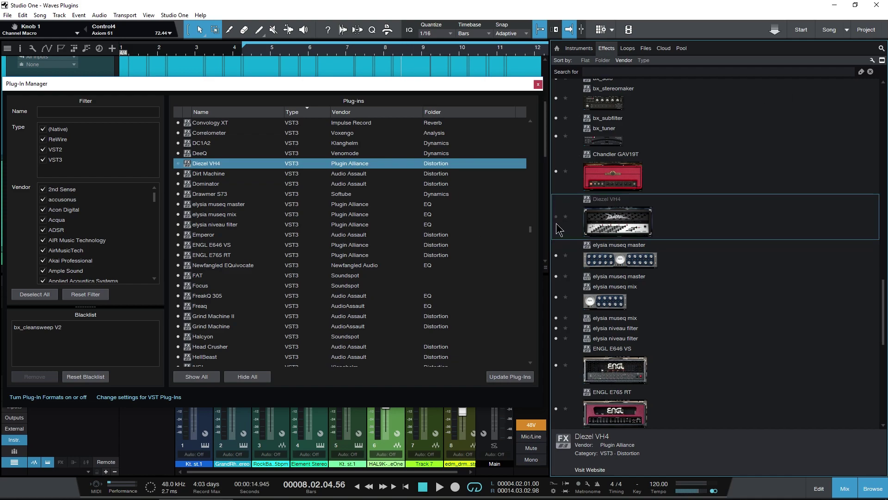
# Step: Leave show/hide mode, sort effects by Folder, and collapse the Delay, Distortion and External folders
pyautogui.click(872, 60)
pyautogui.click(603, 60)
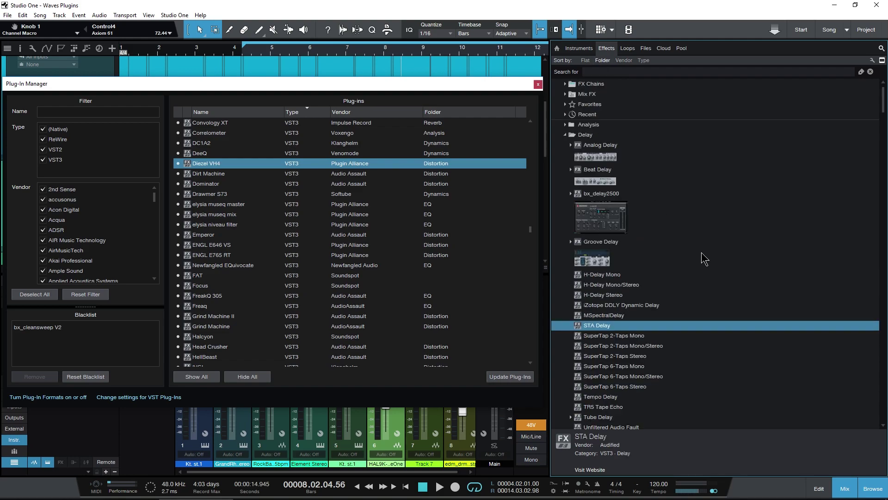
pyautogui.scroll(3, 702, 256)
pyautogui.click(564, 134)
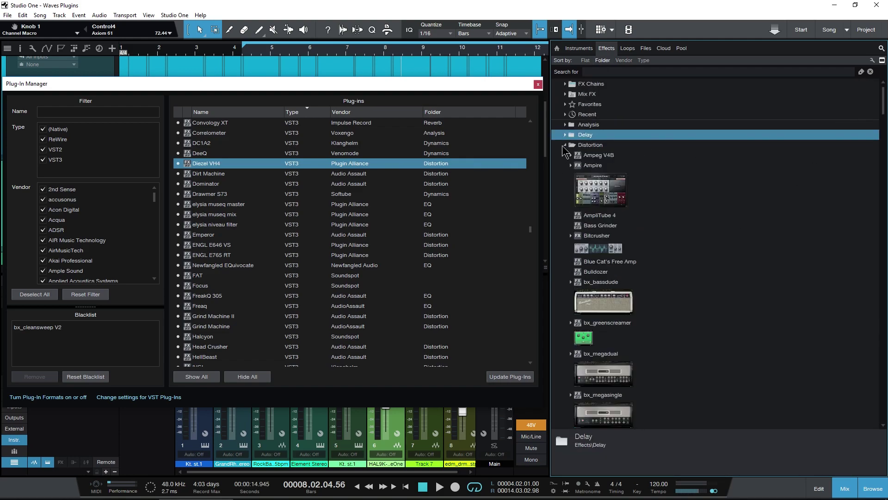
pyautogui.click(564, 145)
pyautogui.click(565, 175)
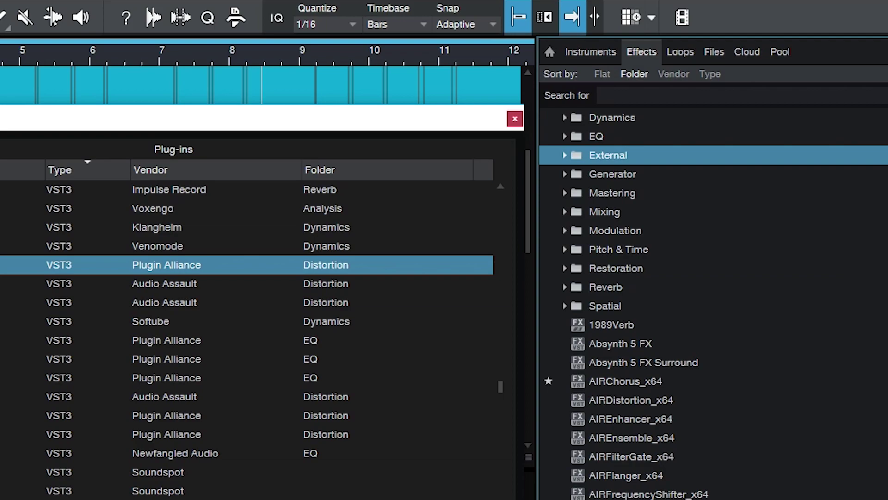
# Step: Switch the browser to the Instruments list and scroll through its folders
pyautogui.scroll(-3, 647, 301)
pyautogui.scroll(2, 648, 301)
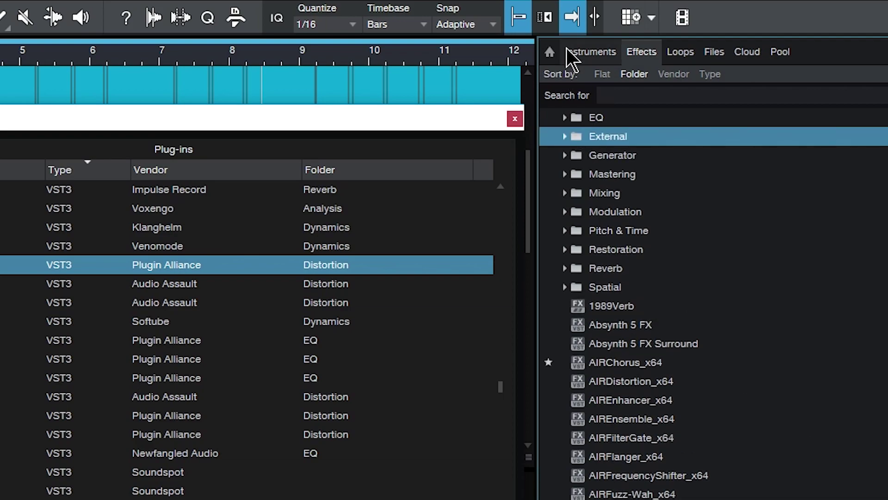
pyautogui.click(596, 52)
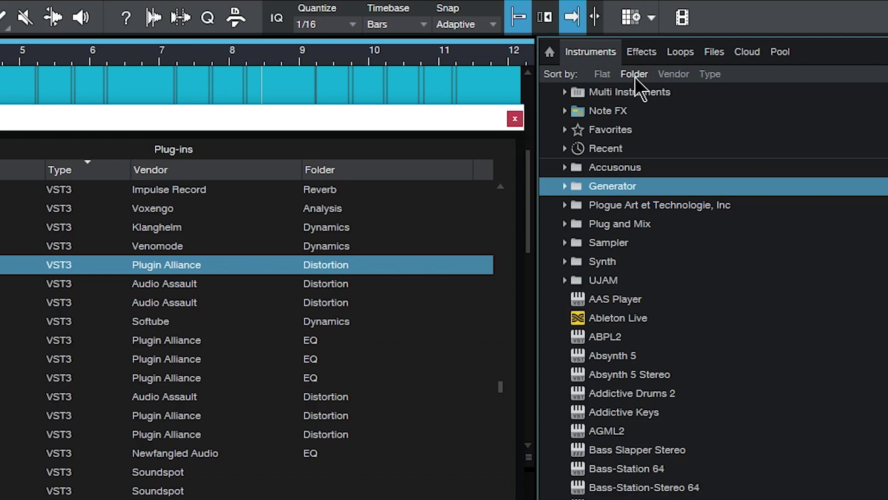
pyautogui.scroll(-5, 793, 317)
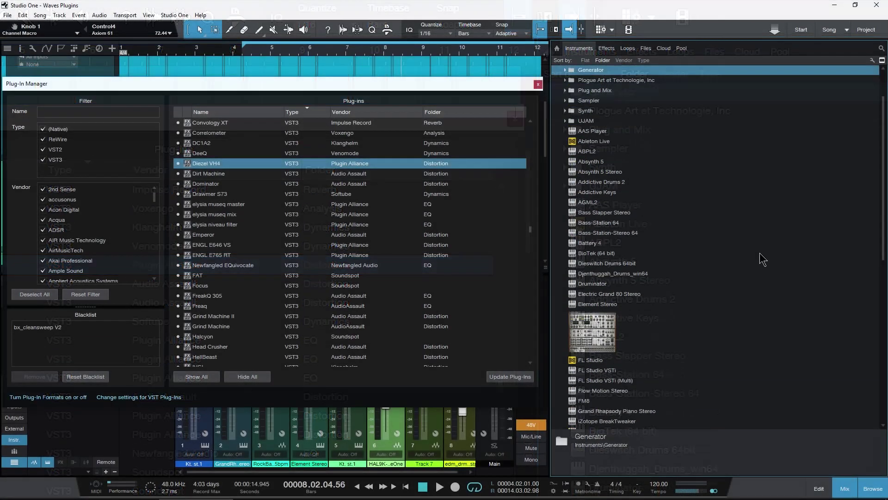
pyautogui.scroll(3, 763, 259)
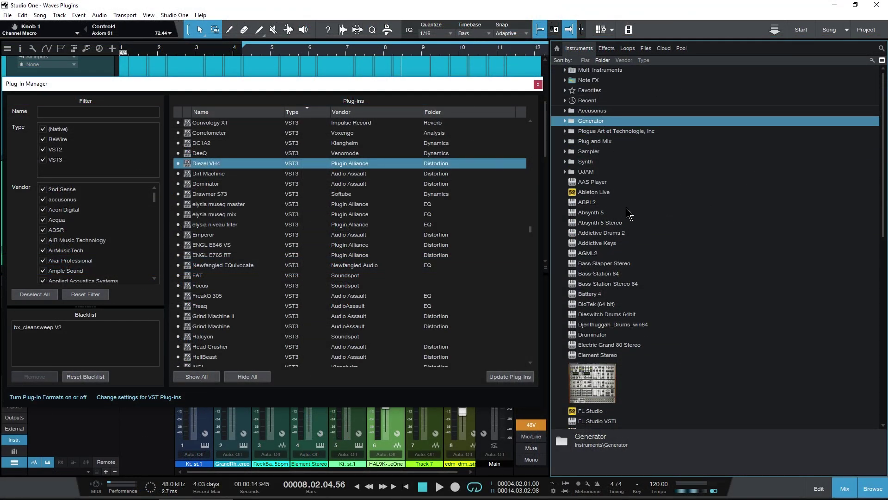
# Step: Create a new instrument folder named Drums
pyautogui.rightClick(785, 284)
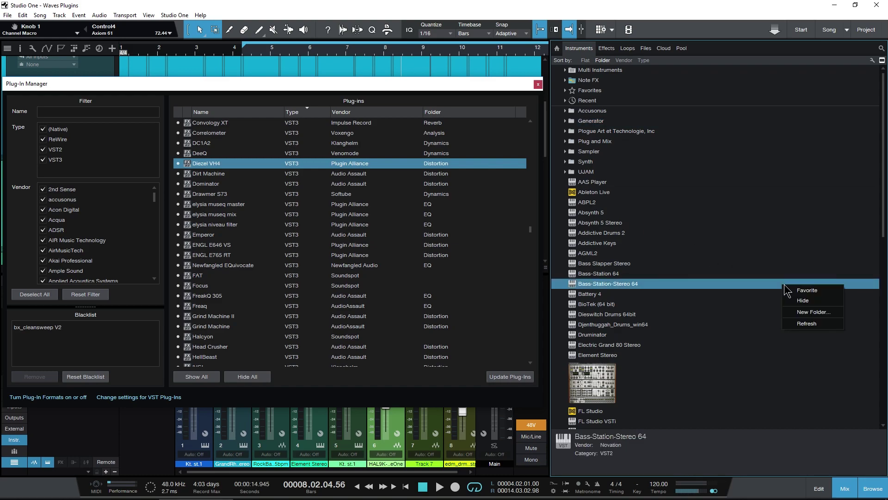
pyautogui.click(808, 311)
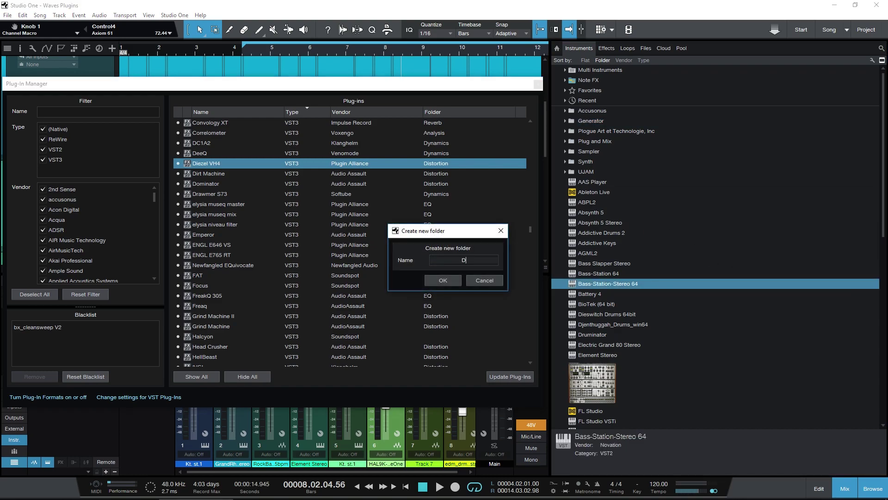
pyautogui.write('Drums')
pyautogui.press('Return')
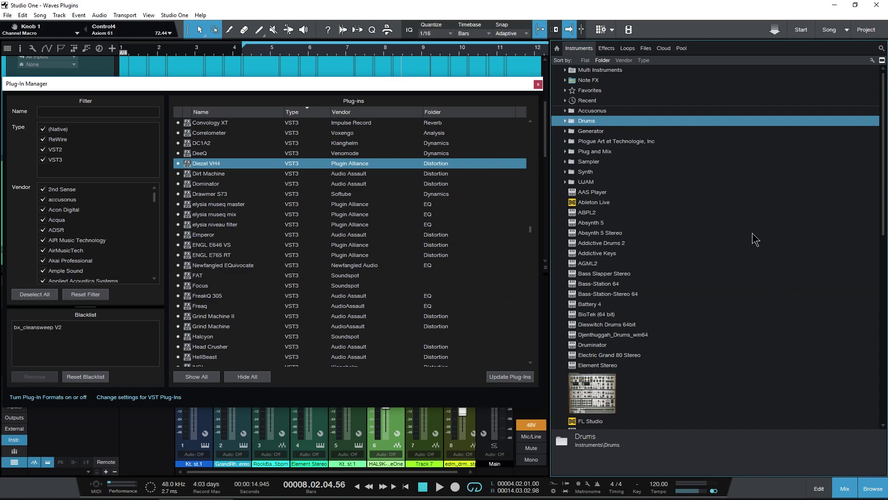
# Step: Move Djenthuggah_Drums_win64 and Druminator into the Drums folder
pyautogui.scroll(-3, 723, 249)
pyautogui.scroll(3, 723, 250)
pyautogui.click(578, 337)
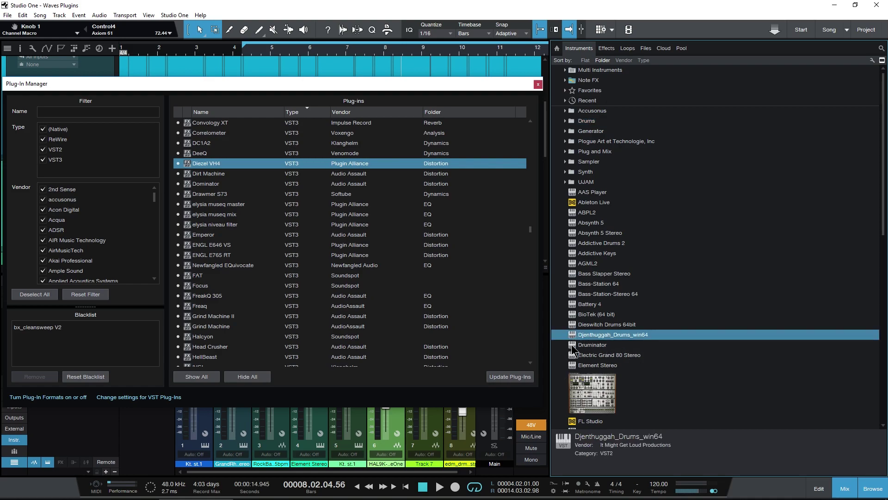
pyautogui.keyDown('shift'); pyautogui.click(573, 346); pyautogui.keyUp('shift')
pyautogui.moveTo(573, 337); pyautogui.dragTo(609, 123)
pyautogui.click(565, 121)
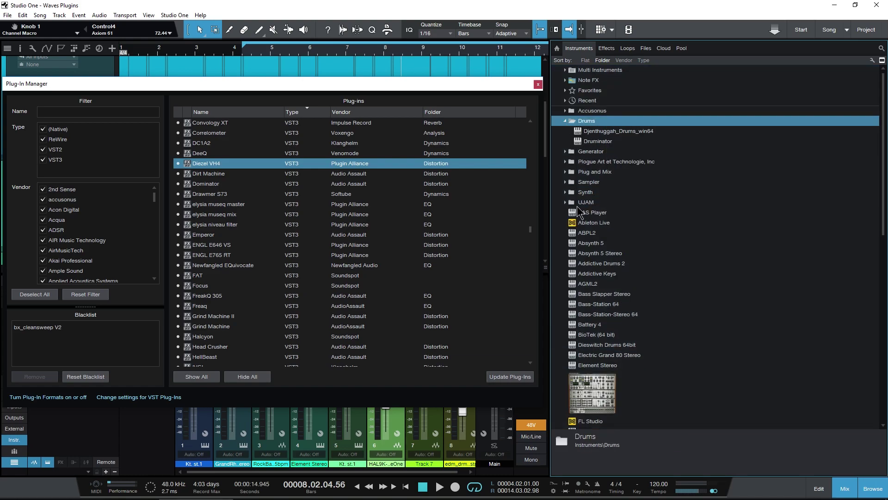
pyautogui.click(565, 121)
# Step: Filter the Plug-In Manager by 'bat' and drag Battery 4 into the Drums folder
pyautogui.scroll(15, 225, 222)
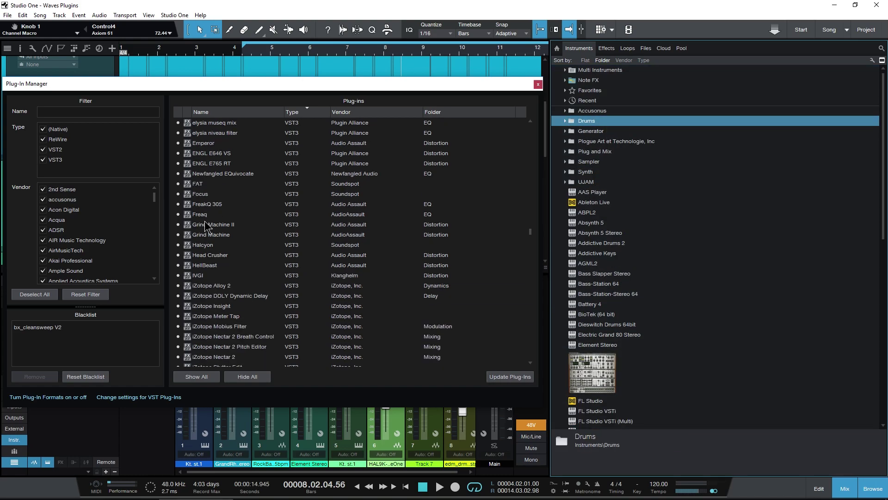
pyautogui.click(120, 113)
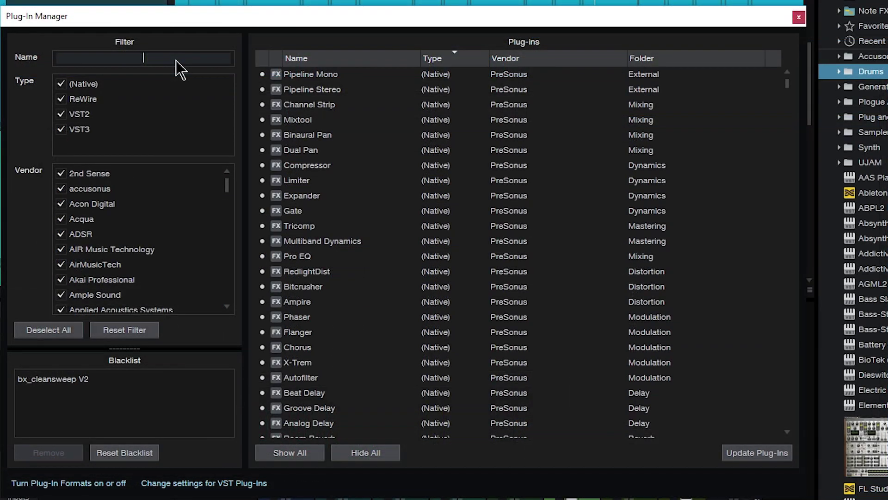
pyautogui.write('batt')
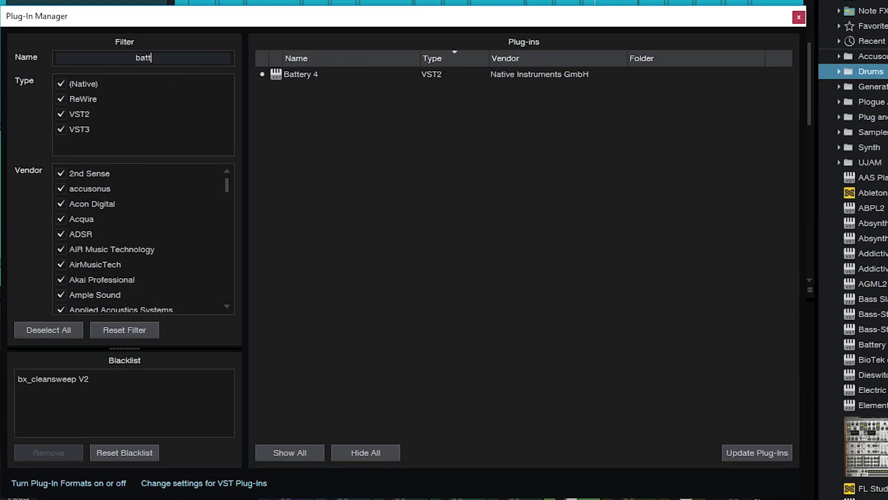
pyautogui.click(272, 78)
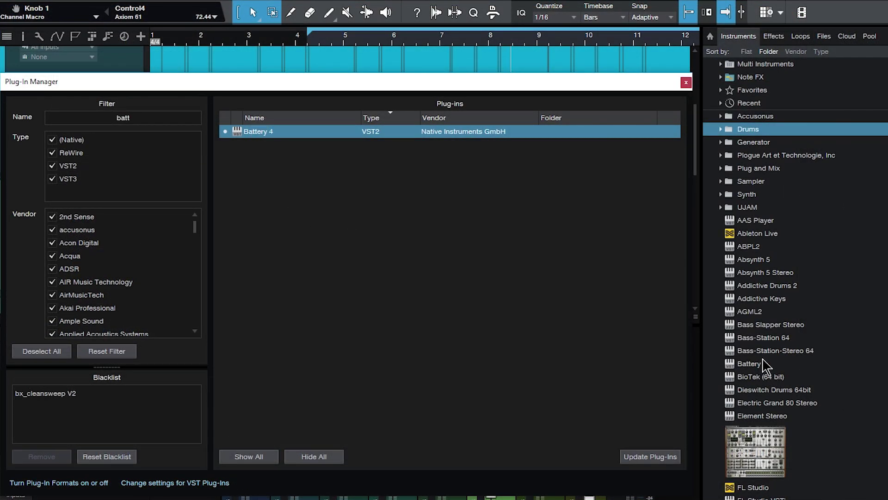
pyautogui.scroll(-4, 781, 411)
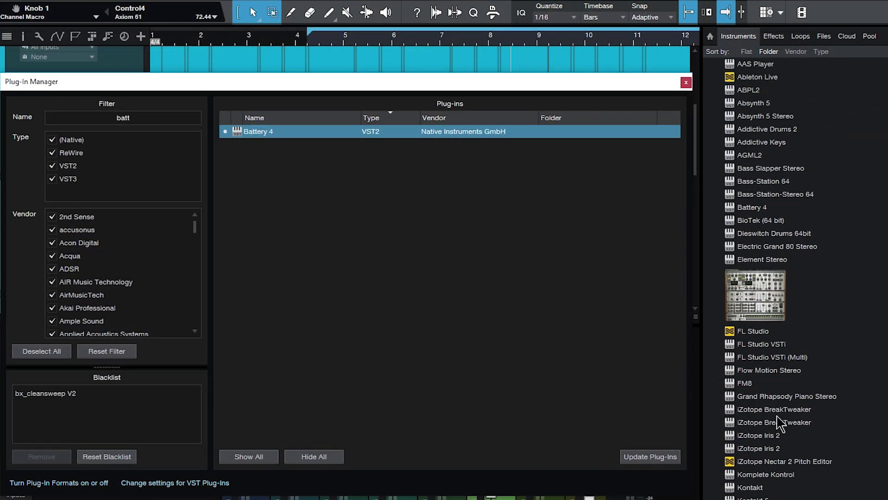
pyautogui.scroll(4, 777, 422)
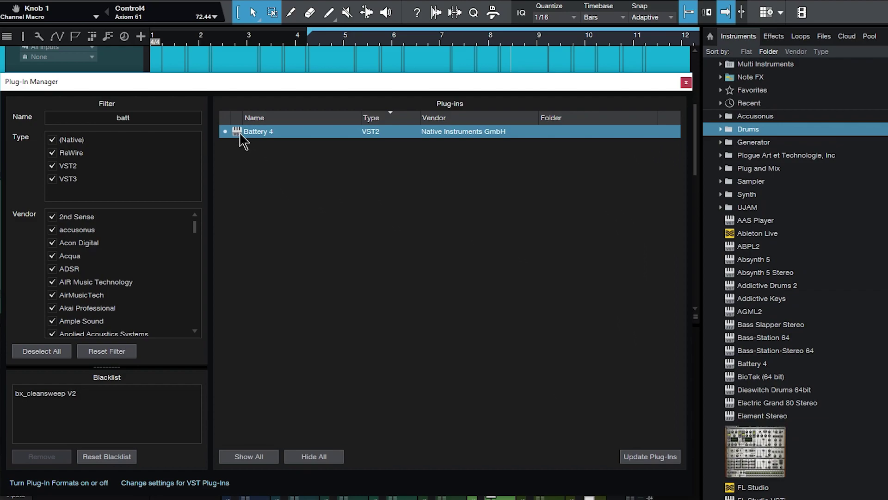
pyautogui.moveTo(241, 139); pyautogui.dragTo(772, 130)
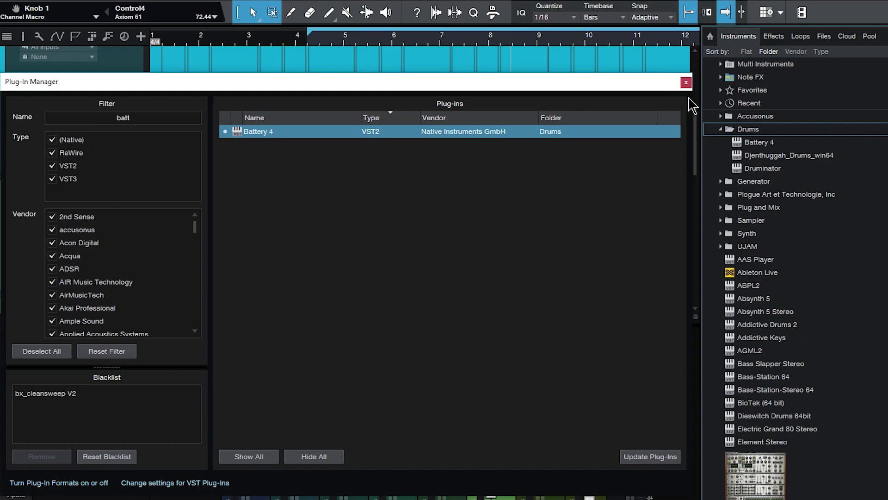
# Step: Switch the browser from instruments to the Effects list
pyautogui.click(721, 129)
pyautogui.click(721, 130)
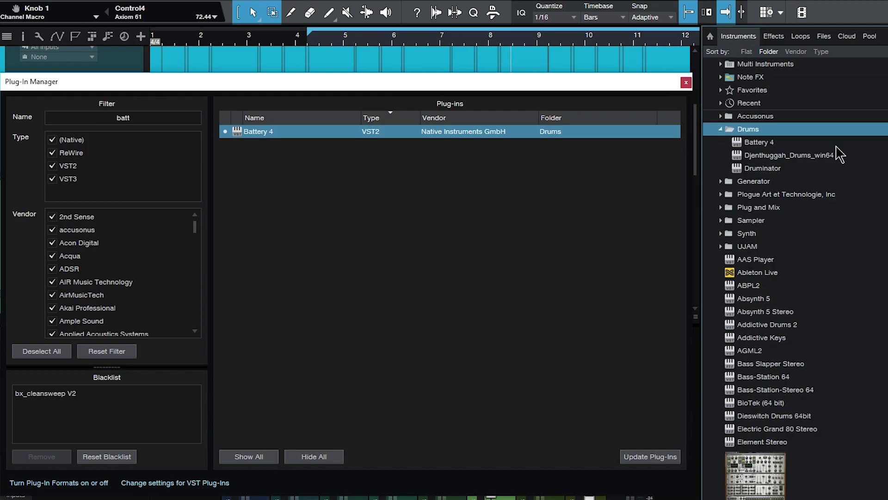
pyautogui.click(775, 37)
pyautogui.scroll(3, 803, 139)
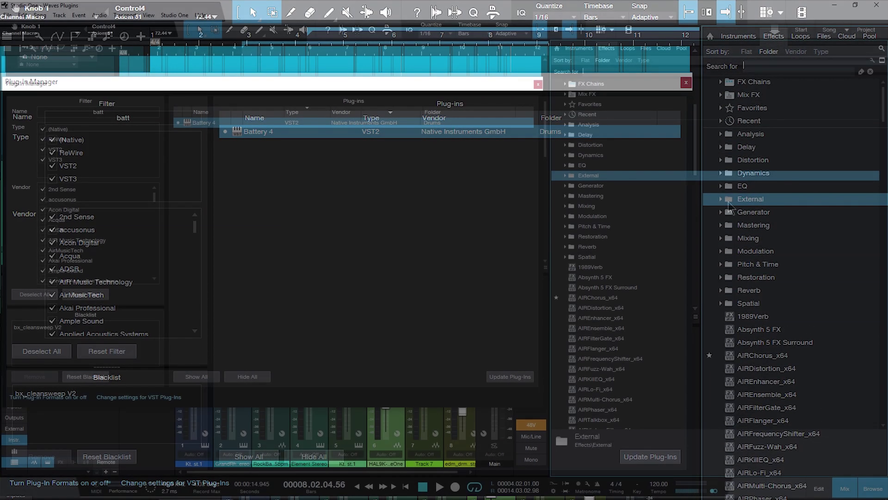
pyautogui.scroll(-5, 729, 204)
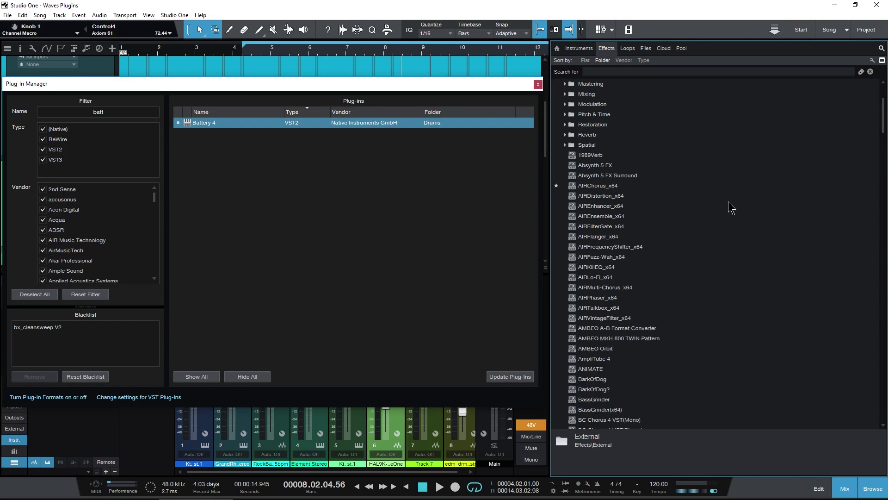
pyautogui.scroll(3, 728, 204)
pyautogui.scroll(-2, 729, 204)
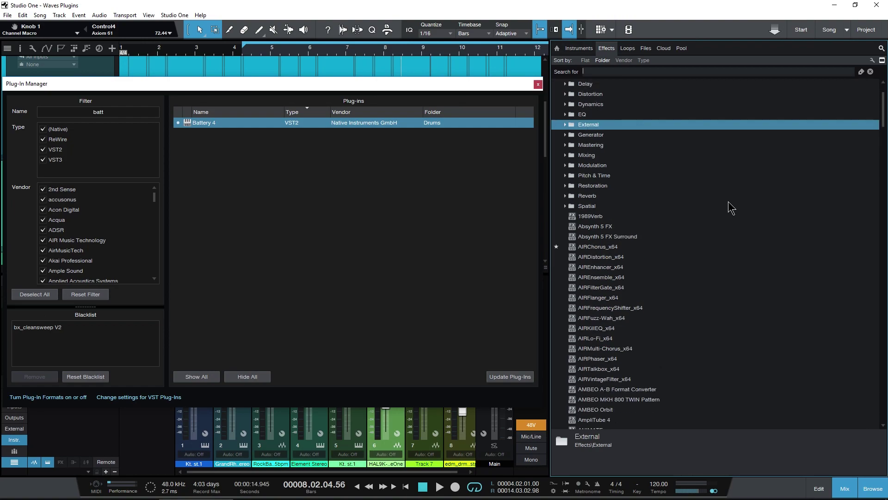
# Step: Create a new effects folder named Metal
pyautogui.click(751, 288)
pyautogui.rightClick(752, 287)
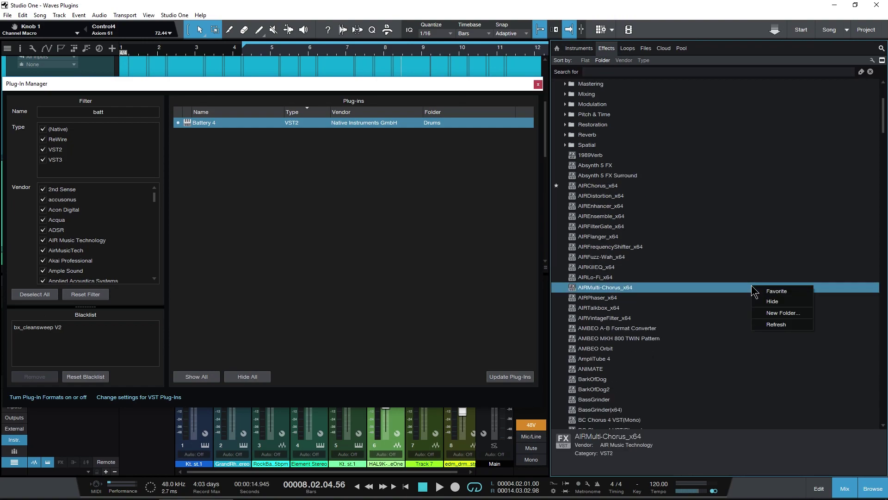
pyautogui.click(789, 313)
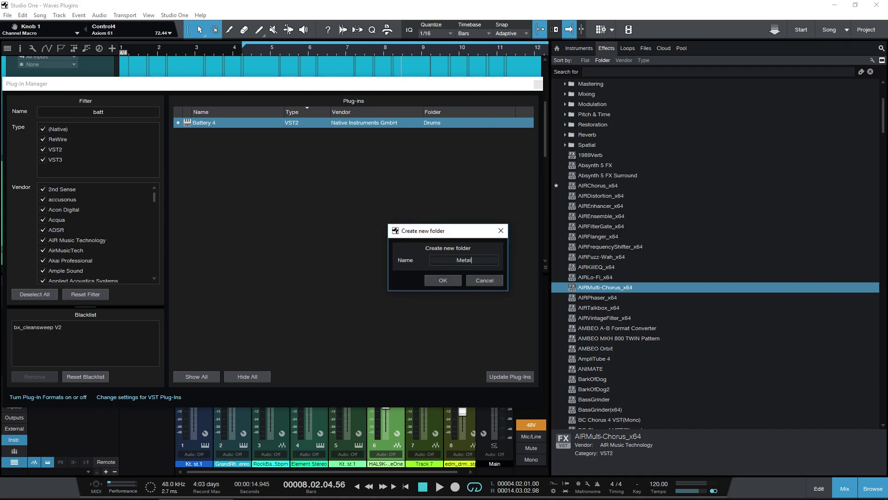
pyautogui.press('Return')
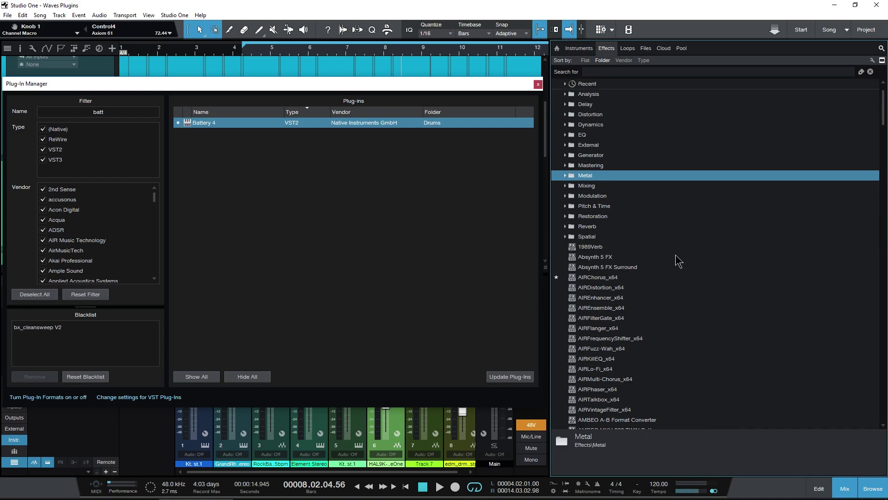
# Step: Filter the plug-in list by 'engl' and locate the ENGL amps in the Distortion folder
pyautogui.click(80, 111)
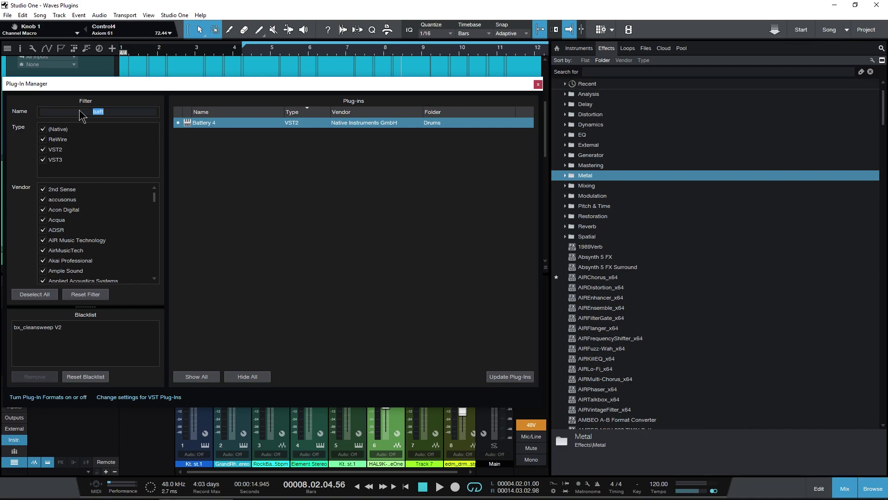
pyautogui.write('engl')
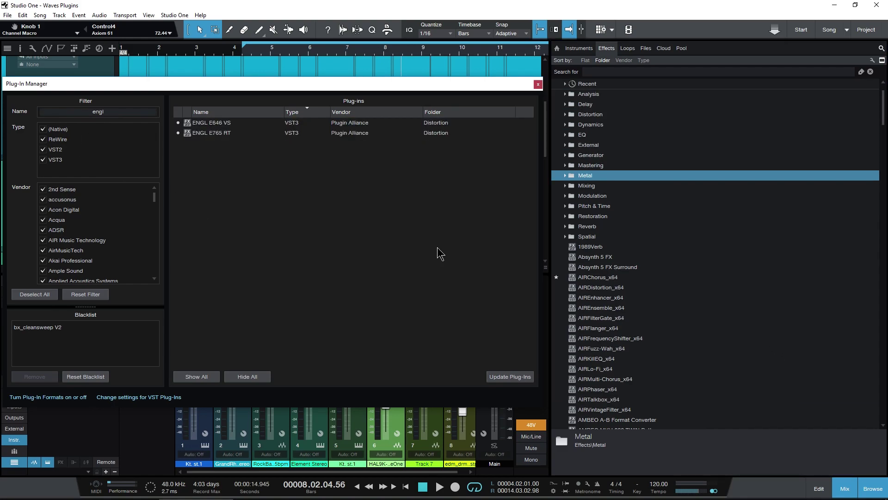
pyautogui.moveTo(885, 101); pyautogui.dragTo(884, 131)
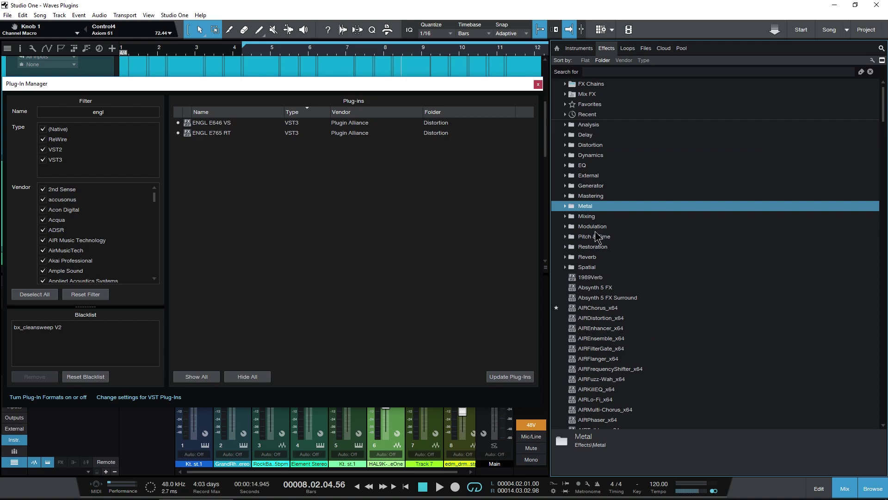
pyautogui.click(562, 149)
pyautogui.scroll(-10, 682, 213)
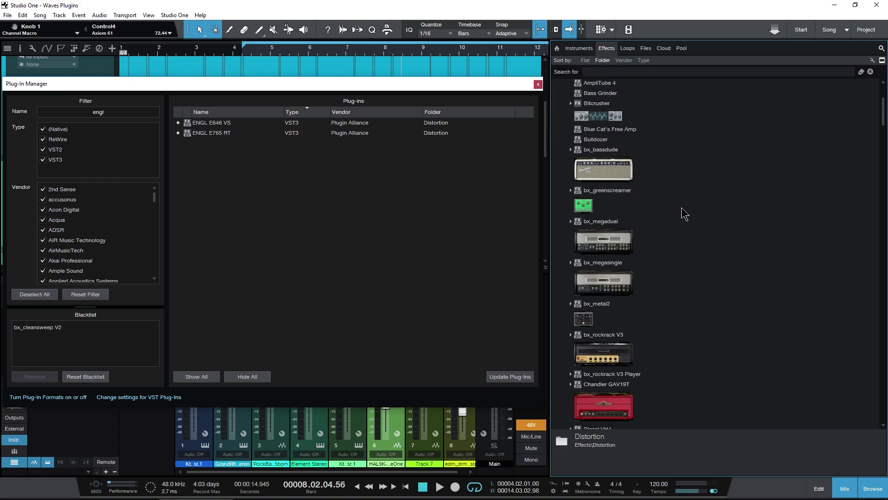
pyautogui.scroll(-8, 684, 214)
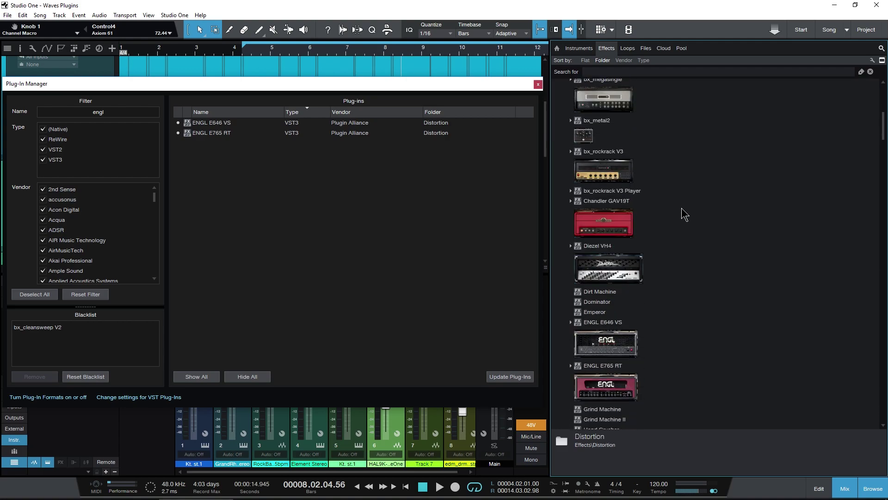
pyautogui.moveTo(602, 272); pyautogui.dragTo(630, 251)
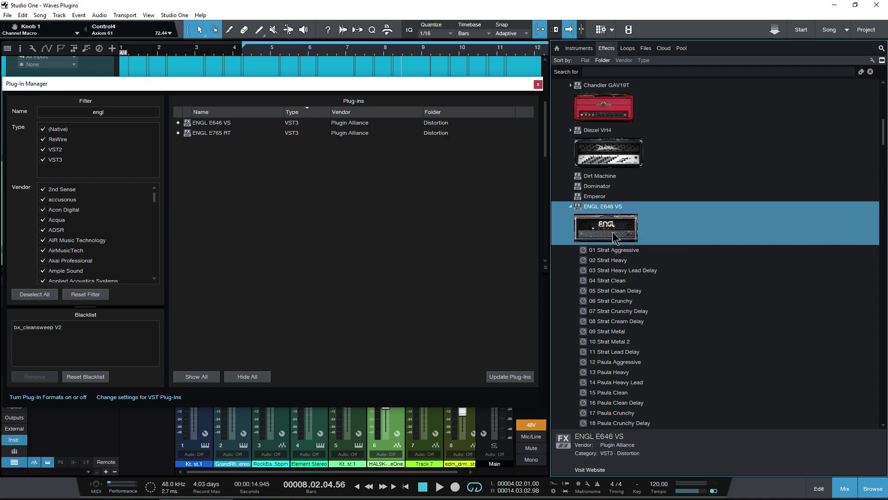
pyautogui.scroll(5, 883, 128)
pyautogui.scroll(5, 884, 127)
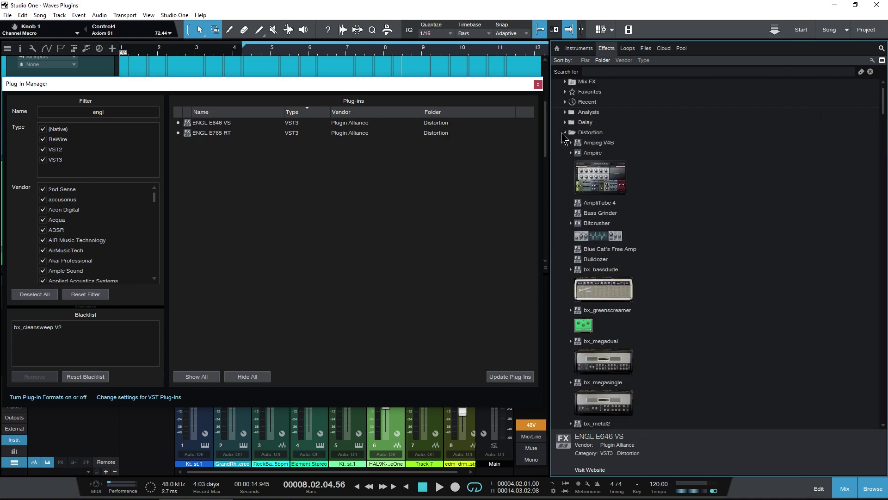
pyautogui.click(564, 133)
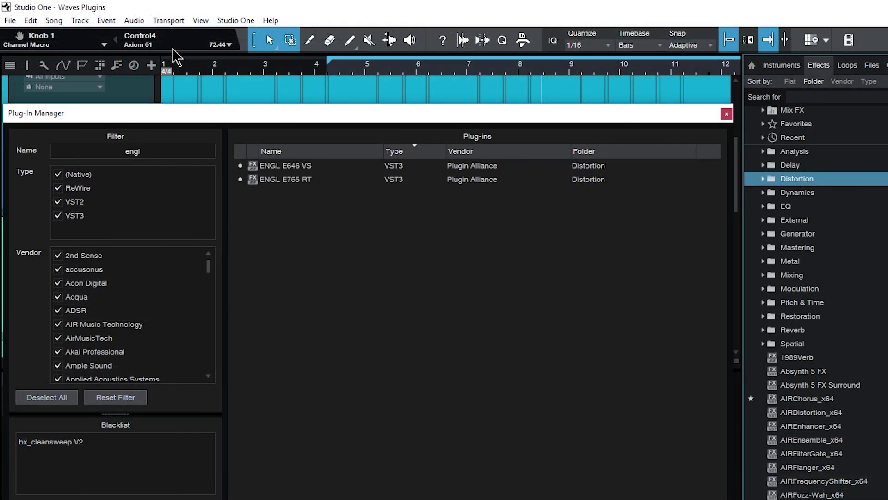
pyautogui.click(202, 21)
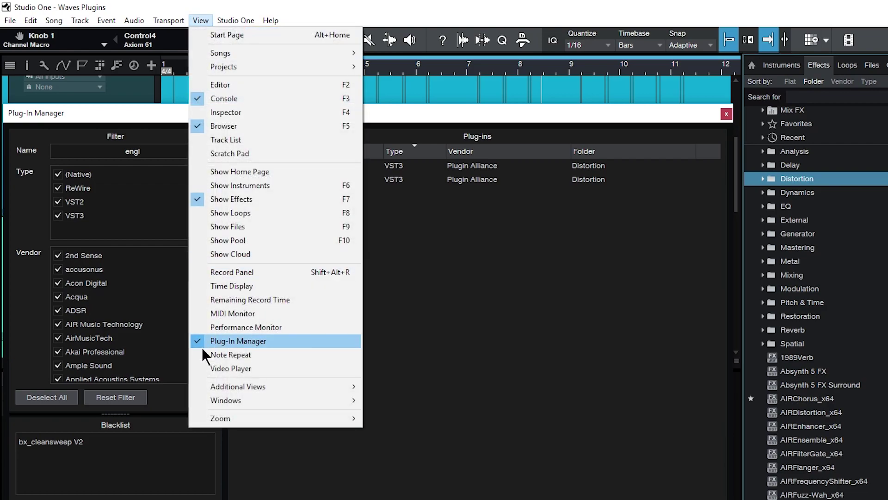
pyautogui.click(471, 365)
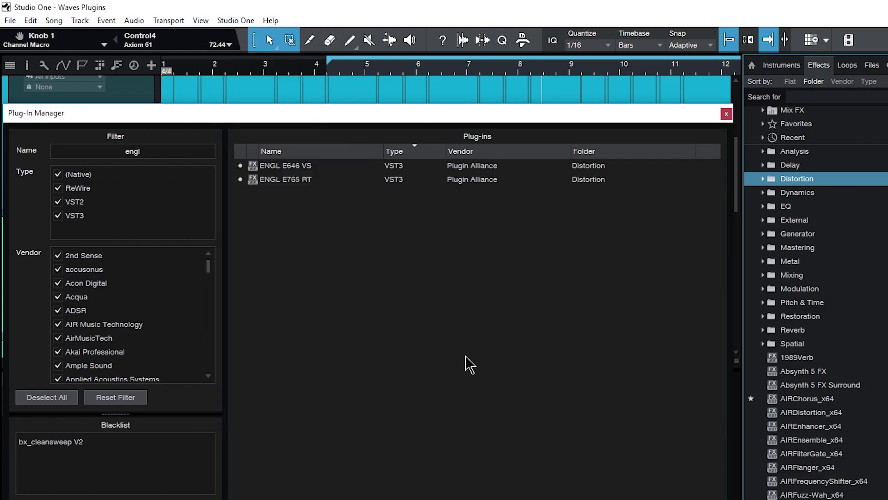
# Step: Move ENGL E646 VS and ENGL E765 RT into the Metal folder
pyautogui.click(791, 261)
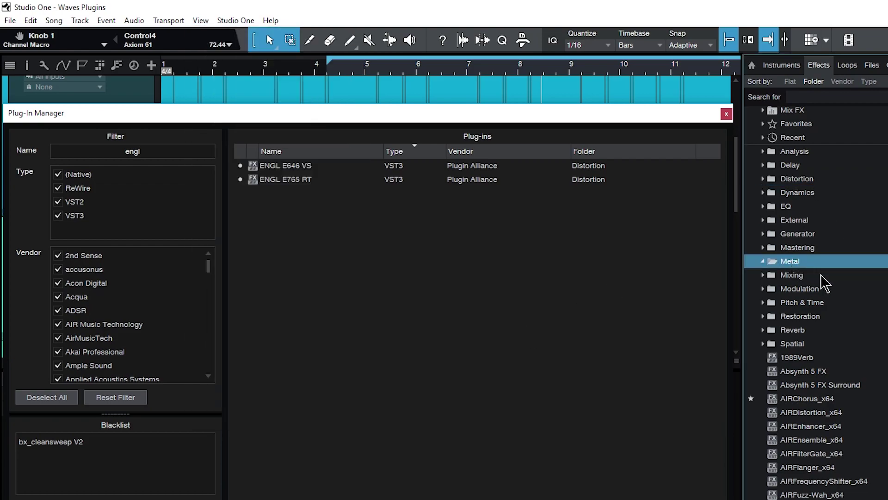
pyautogui.click(279, 181)
pyautogui.keyDown('shift'); pyautogui.click(281, 167); pyautogui.keyUp('shift')
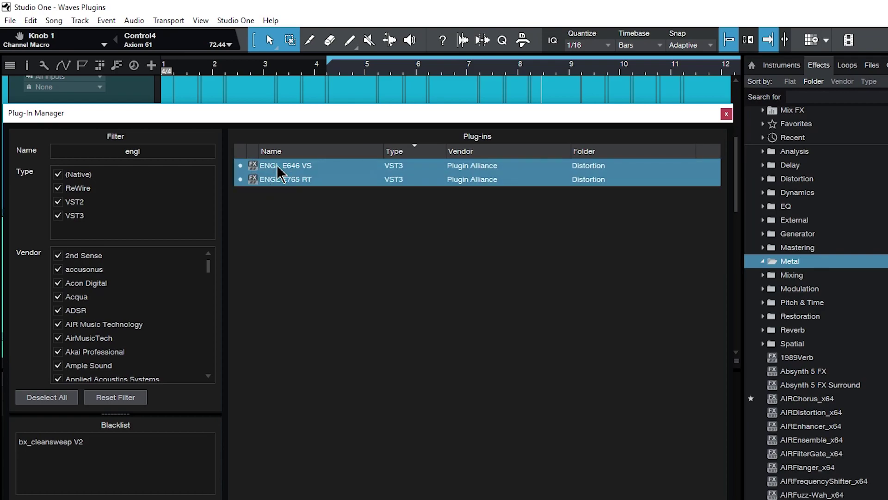
pyautogui.moveTo(751, 256); pyautogui.dragTo(807, 261)
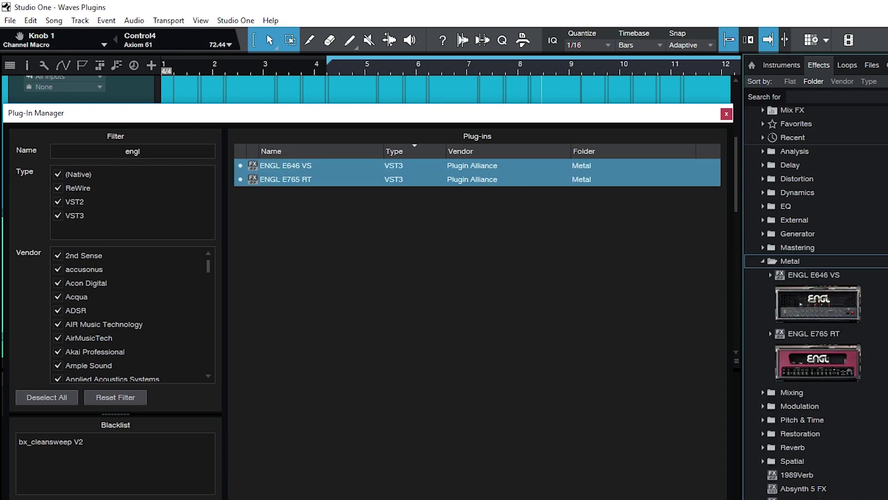
pyautogui.click(164, 153)
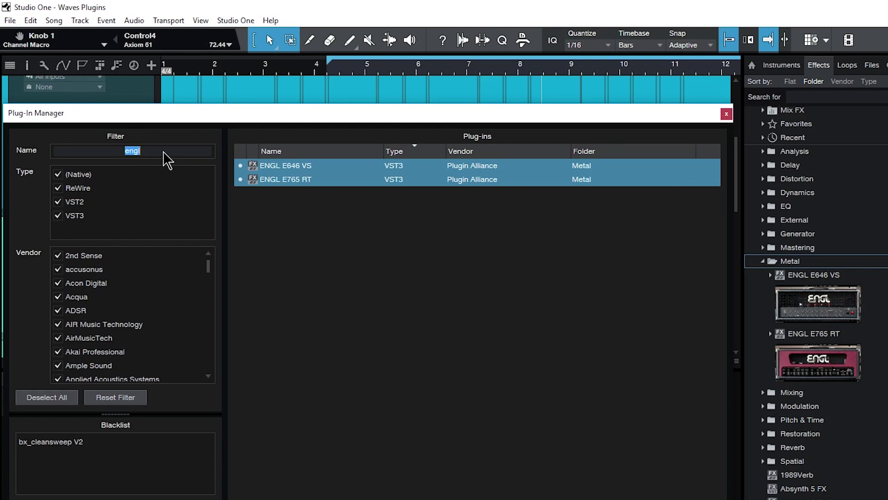
# Step: Filter by 'die' and file Diezel VH4 and Dieswitch Drums 64bit under Metal
pyautogui.write('die')
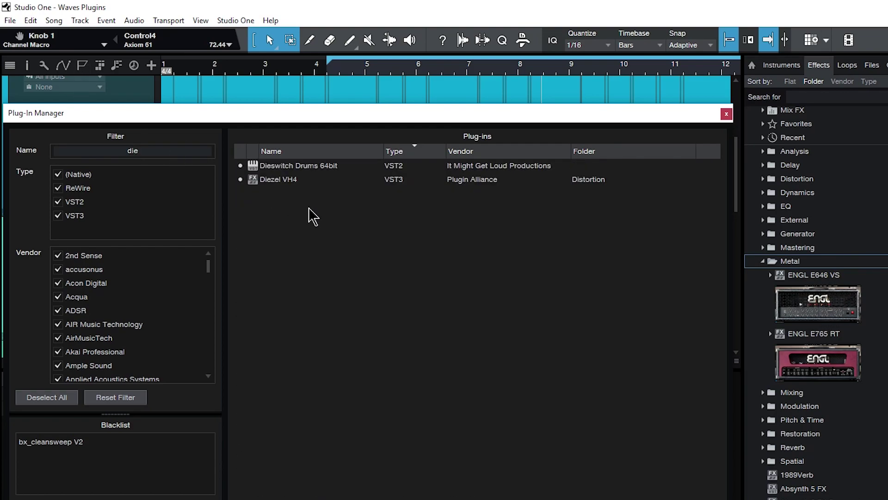
pyautogui.moveTo(270, 180); pyautogui.dragTo(812, 326)
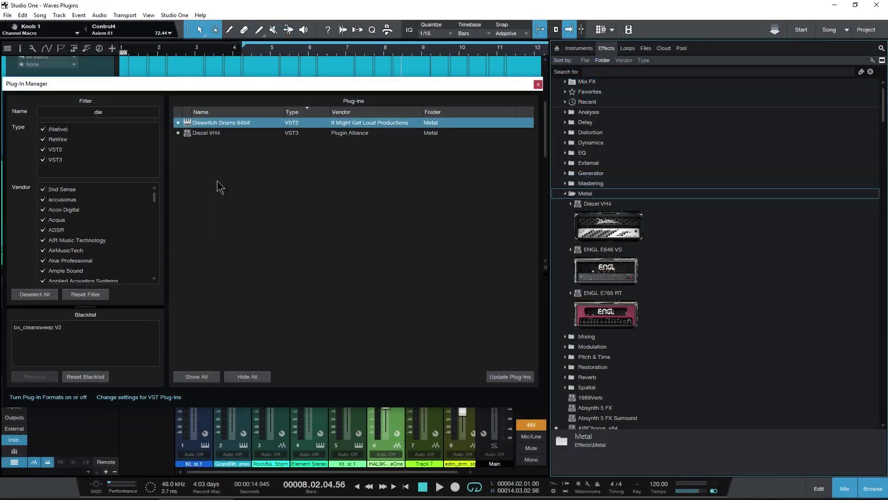
pyautogui.moveTo(190, 128); pyautogui.dragTo(627, 259)
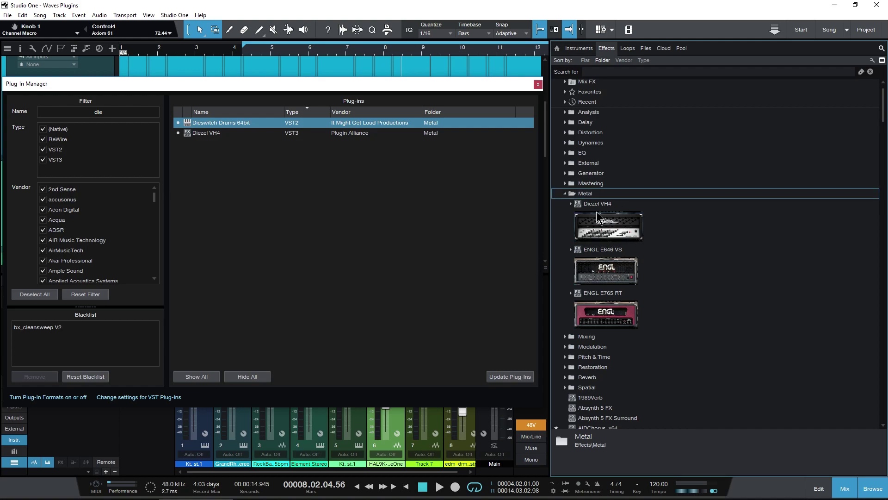
# Step: Check the Instruments list's Plogue folder, then return to the Effects list
pyautogui.click(578, 48)
pyautogui.rightClick(732, 183)
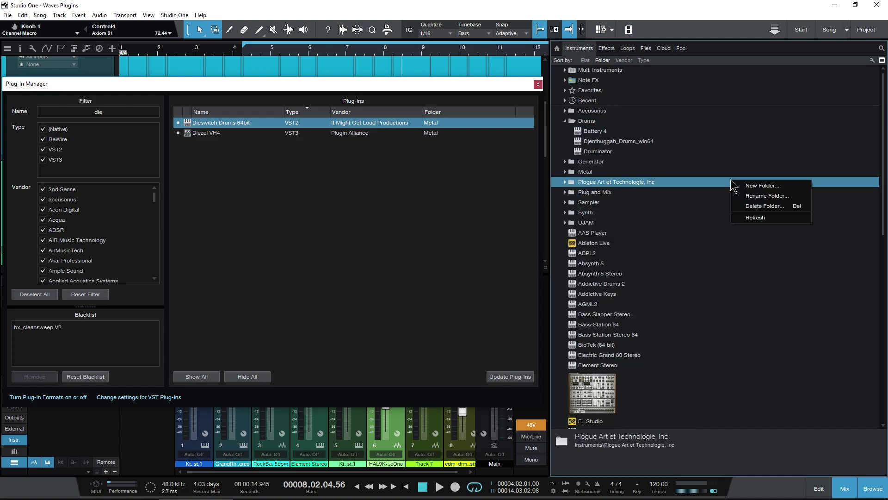
pyautogui.click(720, 287)
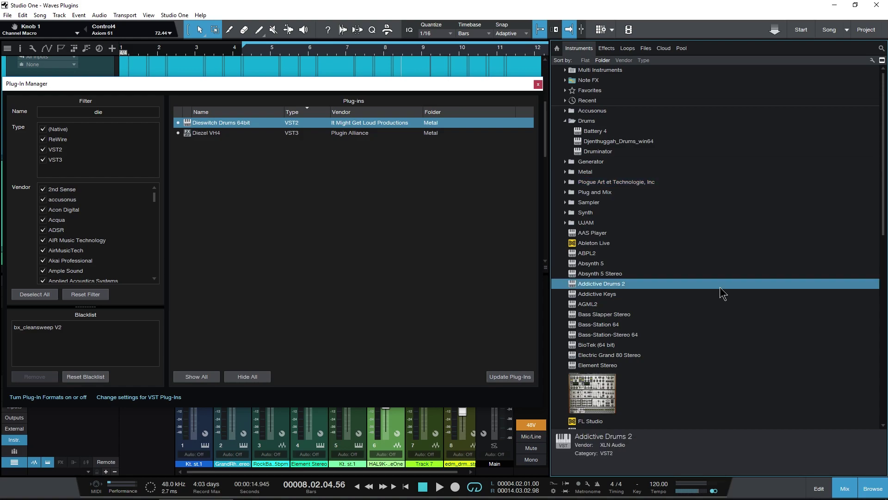
pyautogui.scroll(-4, 723, 295)
pyautogui.scroll(4, 723, 295)
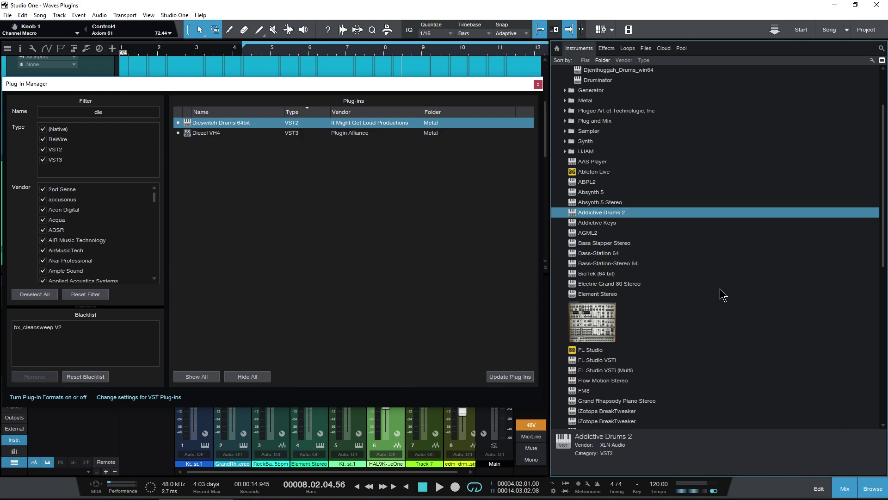
pyautogui.click(606, 48)
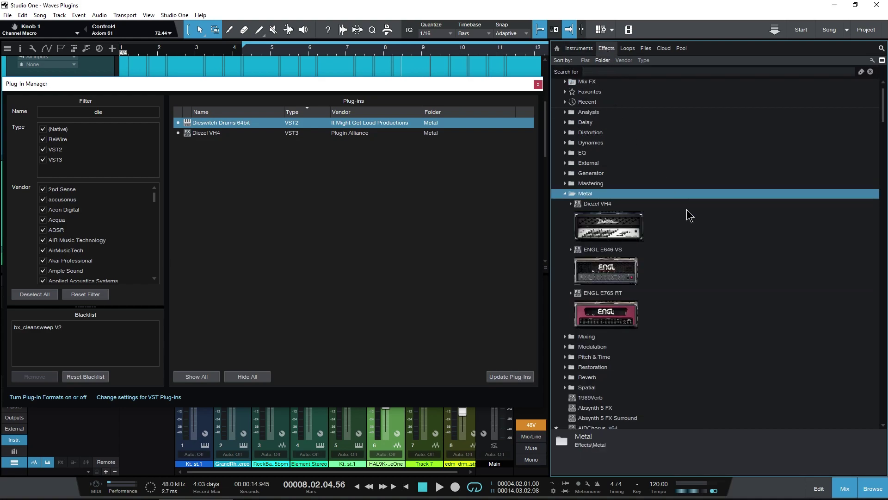
# Step: Create an Amps subfolder inside the Metal folder
pyautogui.rightClick(676, 252)
pyautogui.click(716, 274)
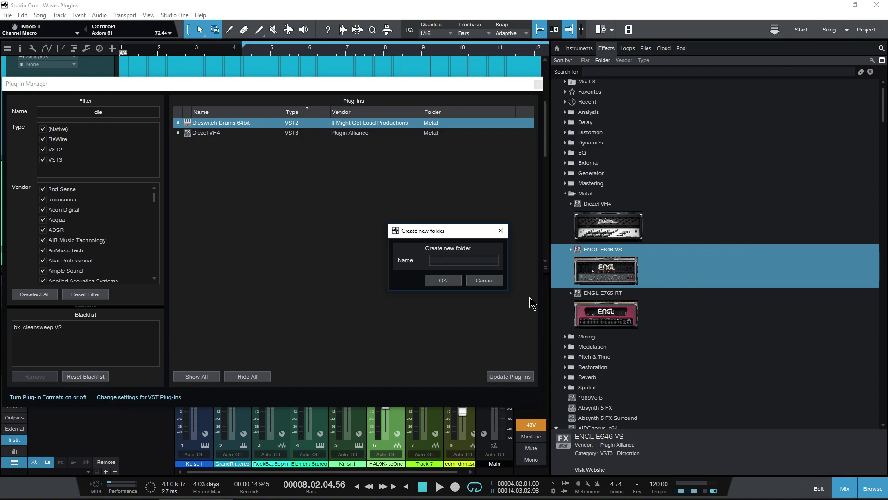
pyautogui.press('Return')
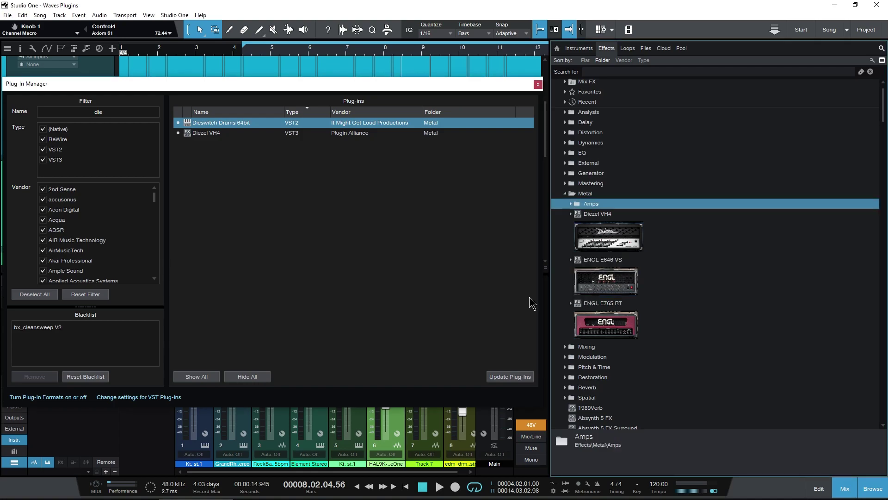
# Step: Move Diezel VH4, ENGL E646 VS and ENGL E765 RT into the Amps subfolder
pyautogui.doubleClick(623, 194)
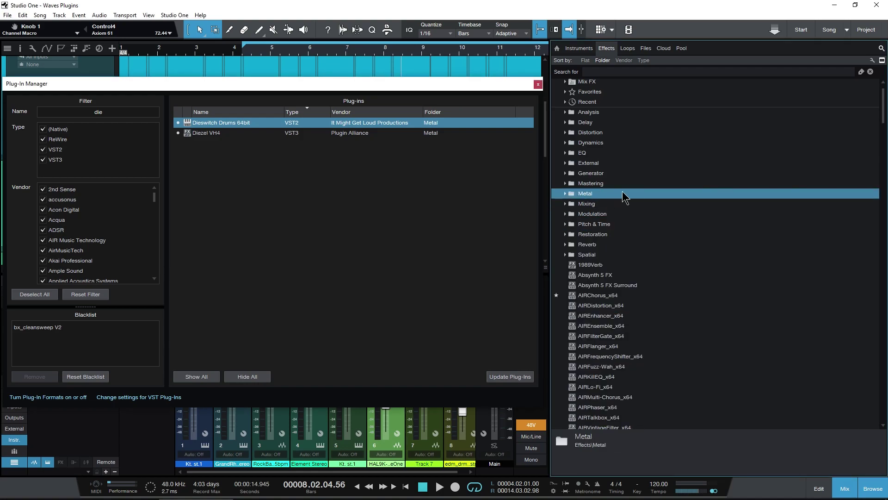
pyautogui.doubleClick(614, 195)
pyautogui.click(585, 204)
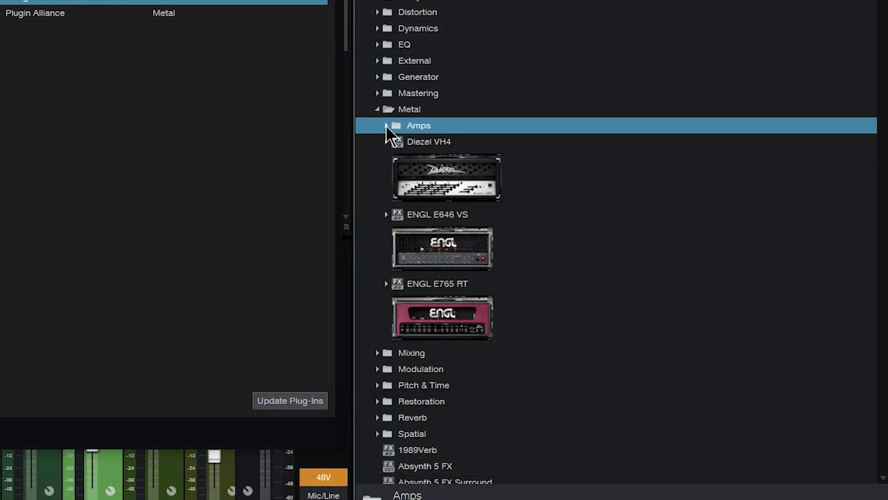
pyautogui.doubleClick(474, 314)
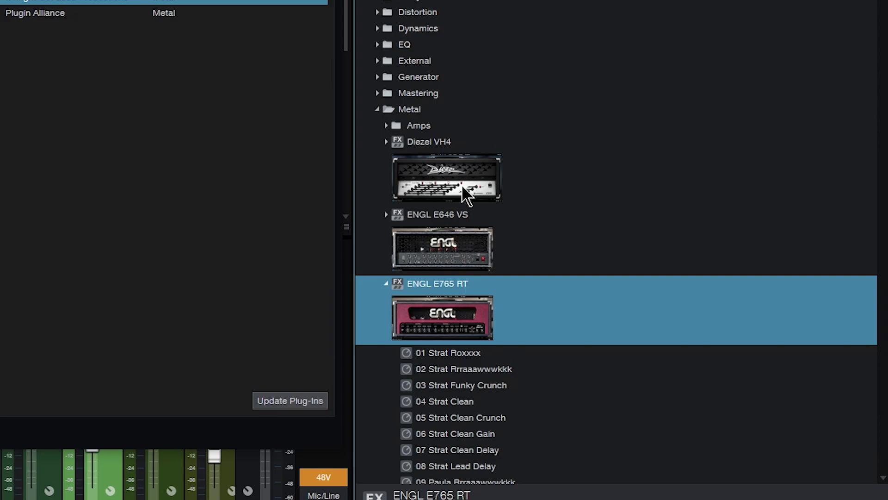
pyautogui.keyDown('shift'); pyautogui.click(465, 195); pyautogui.keyUp('shift')
pyautogui.moveTo(465, 194); pyautogui.dragTo(428, 131)
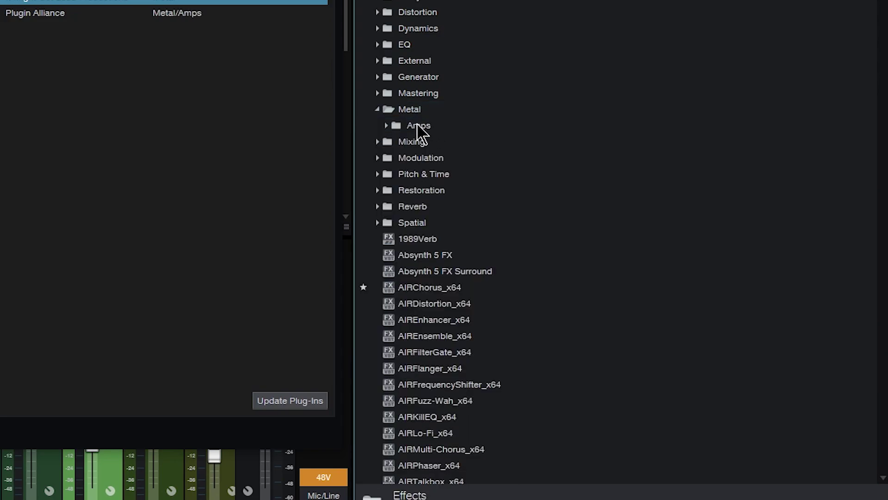
pyautogui.doubleClick(411, 110)
# Step: Create a Vocals subfolder inside the Metal folder
pyautogui.rightClick(411, 111)
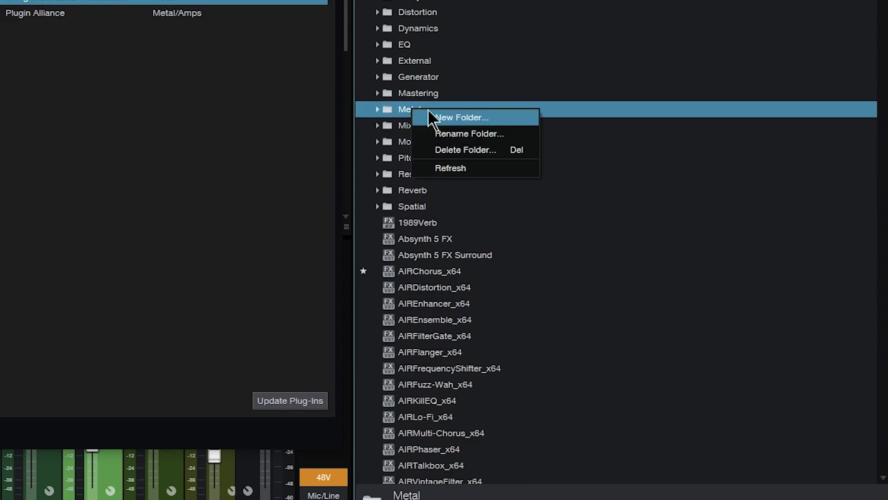
pyautogui.click(508, 118)
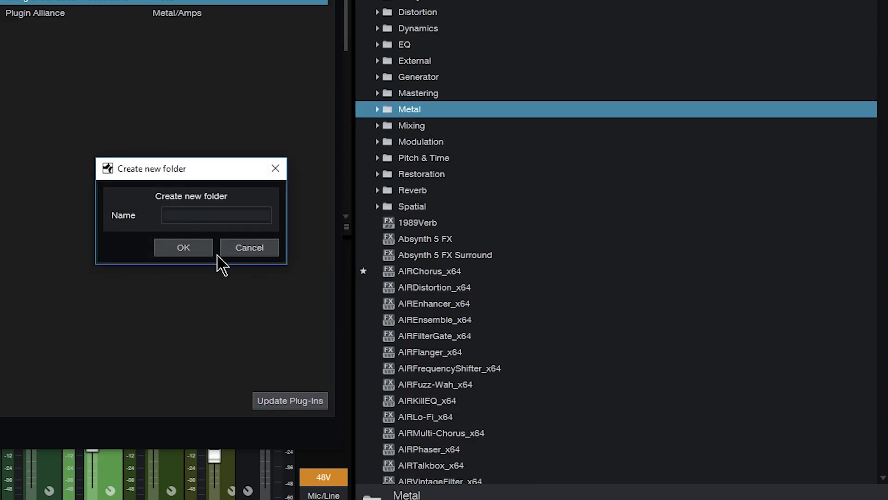
pyautogui.write('Vocals')
pyautogui.press('Return')
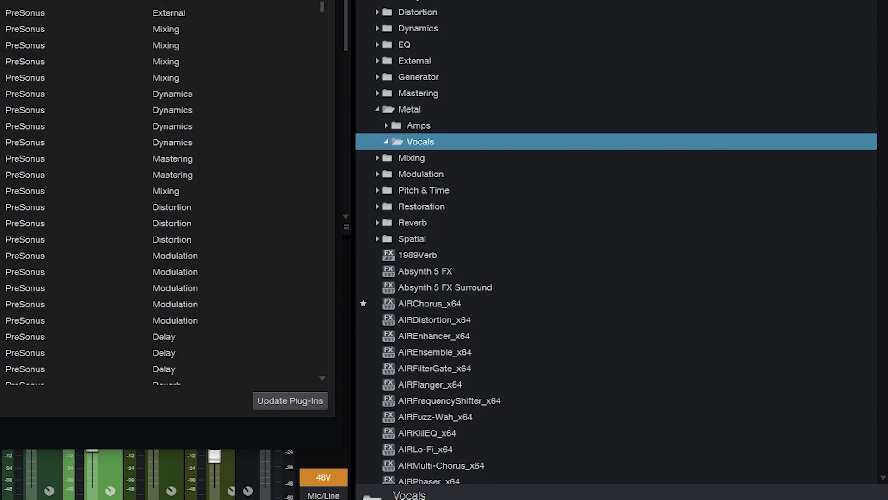
# Step: Filter by 'nect' and move the VST3 Nectar 3 into Metal/Vocals
pyautogui.write('nect')
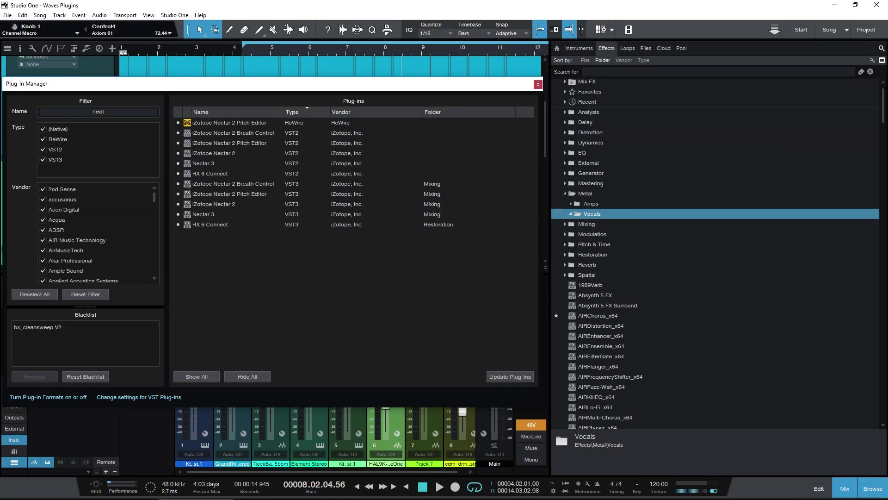
pyautogui.click(204, 214)
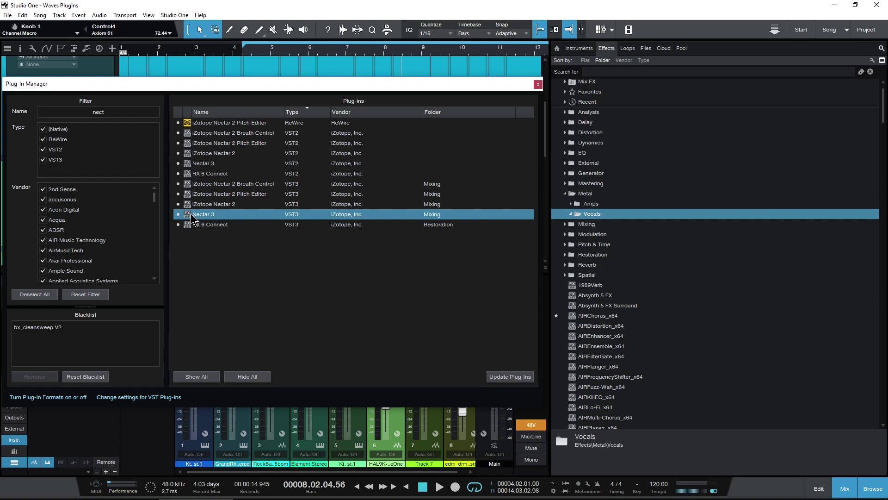
pyautogui.moveTo(191, 217); pyautogui.dragTo(597, 219)
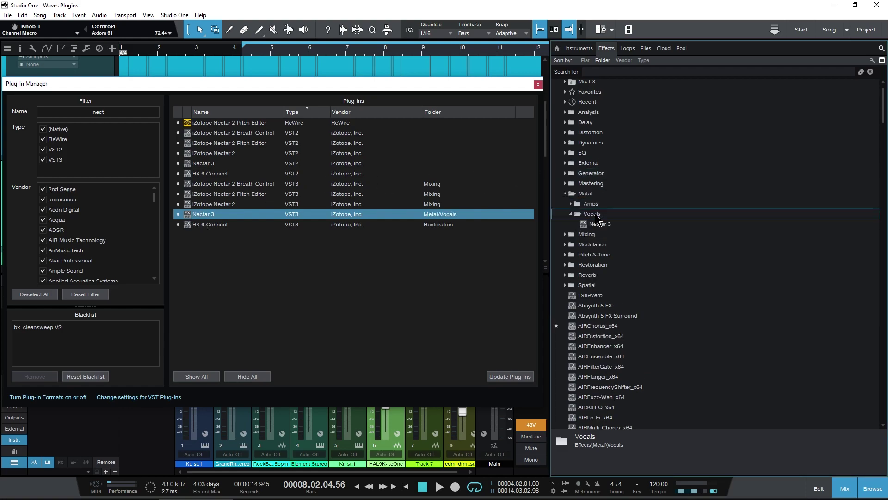
pyautogui.click(572, 204)
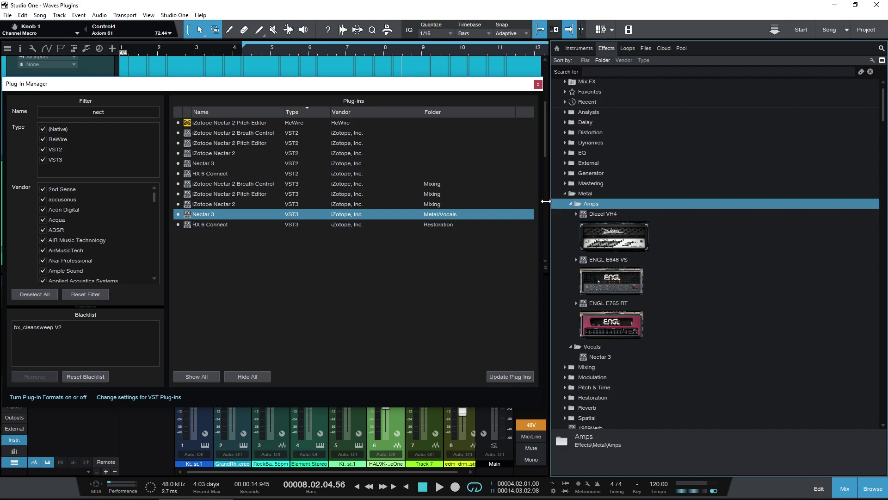
# Step: Narrow the browser pane and close the Plug-In Manager
pyautogui.moveTo(549, 201); pyautogui.dragTo(599, 202)
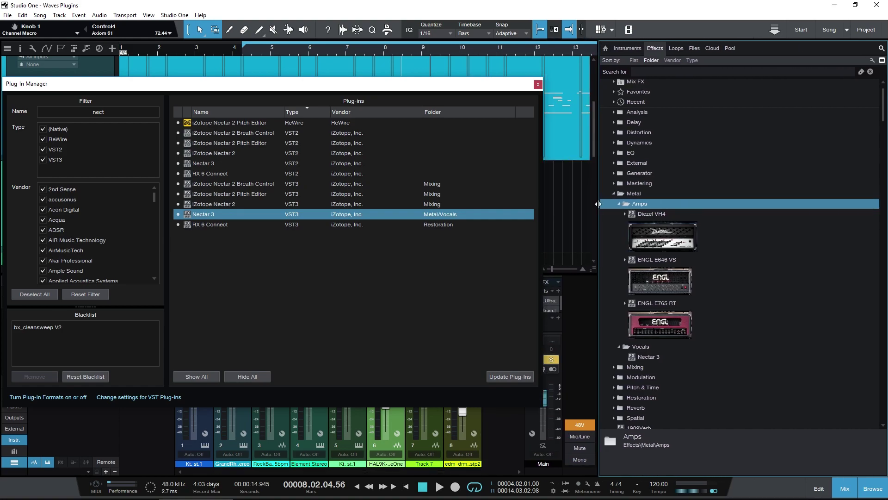
pyautogui.moveTo(491, 87); pyautogui.dragTo(518, 88)
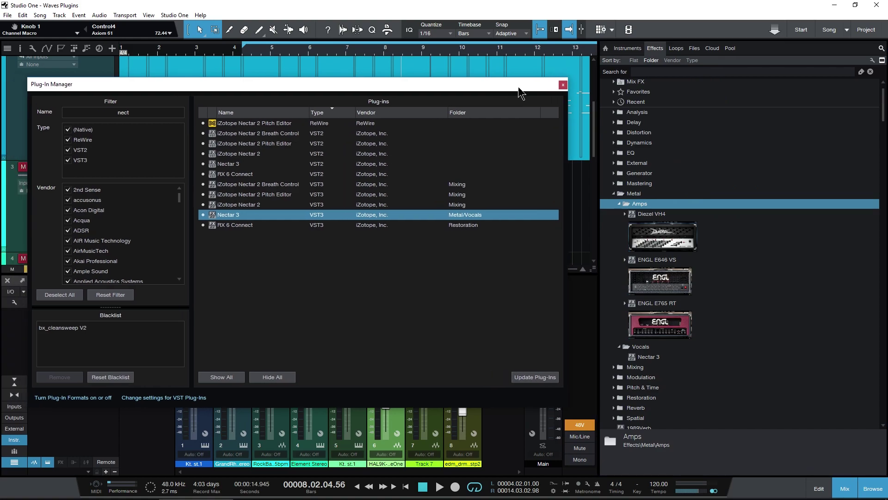
pyautogui.click(563, 85)
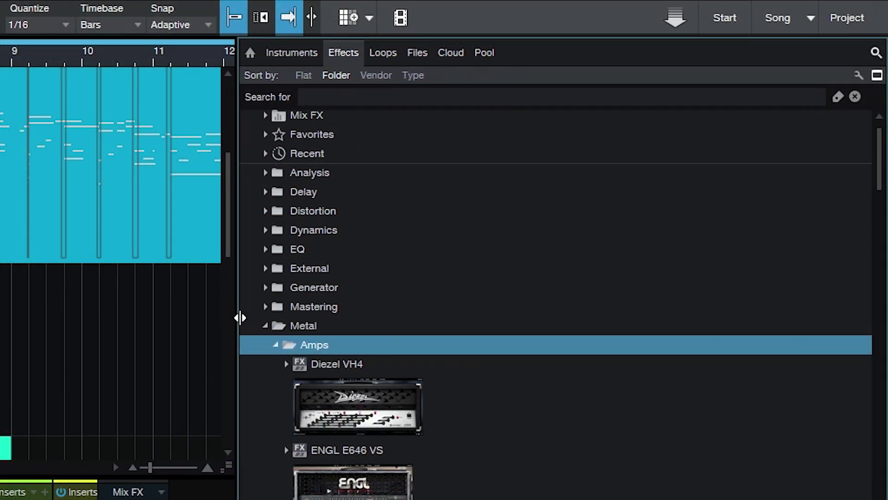
# Step: Delete the Metal folder from the Effects browser, confirming with Yes
pyautogui.scroll(1, 743, 220)
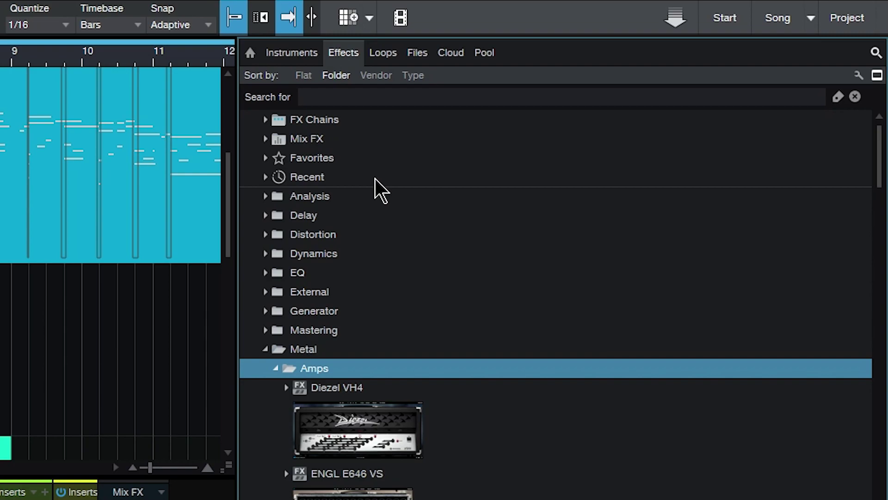
pyautogui.click(266, 350)
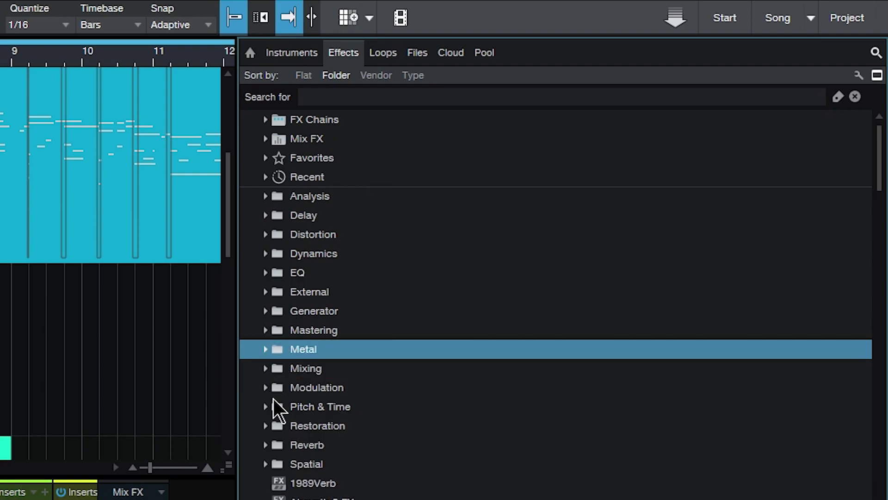
pyautogui.click(318, 367)
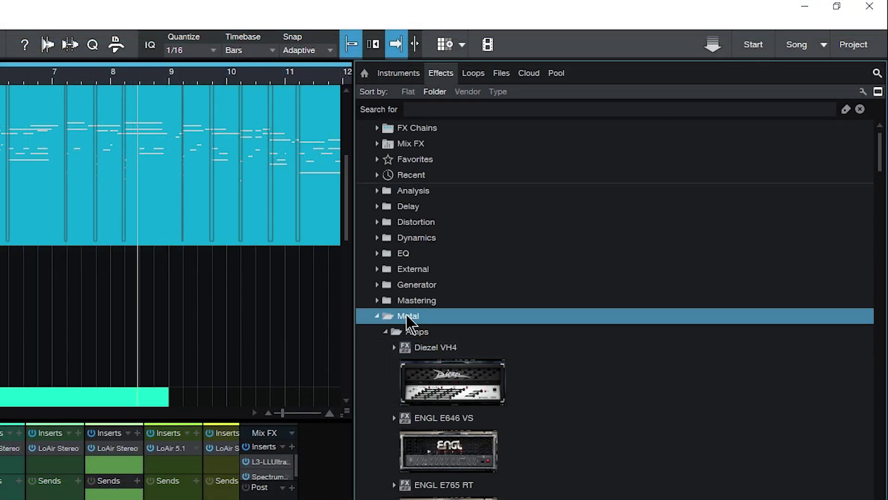
pyautogui.press('Delete')
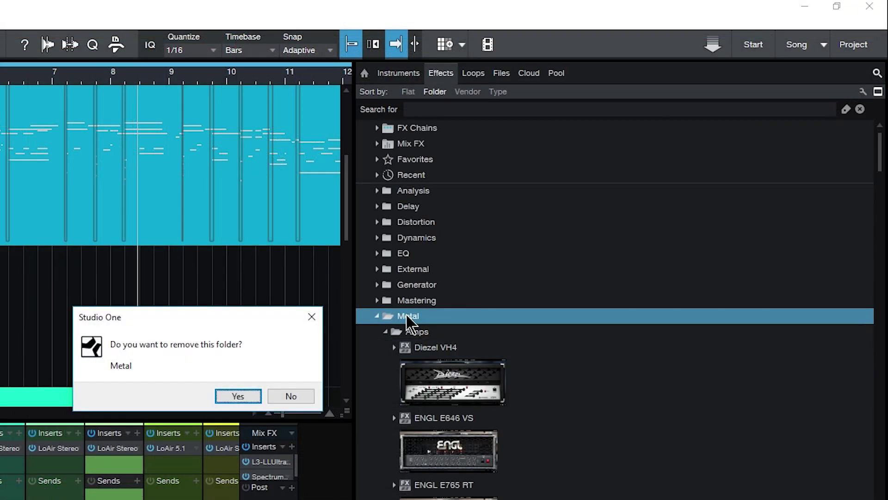
pyautogui.click(237, 396)
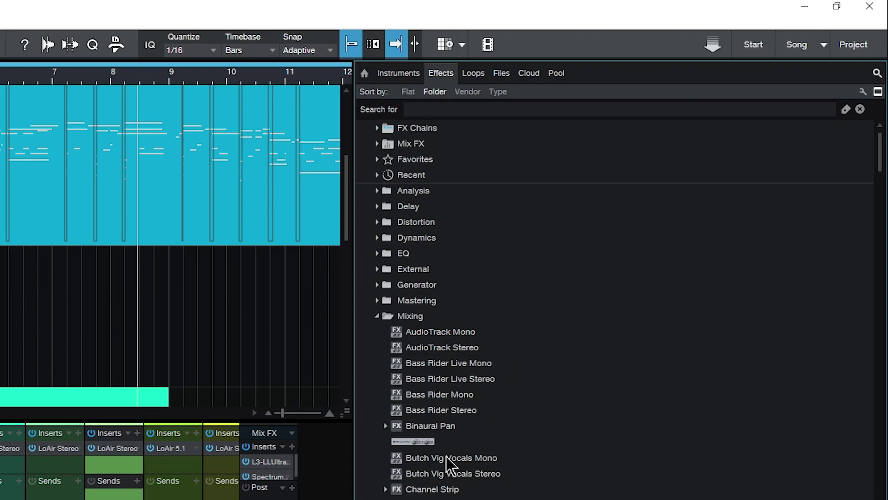
pyautogui.click(379, 316)
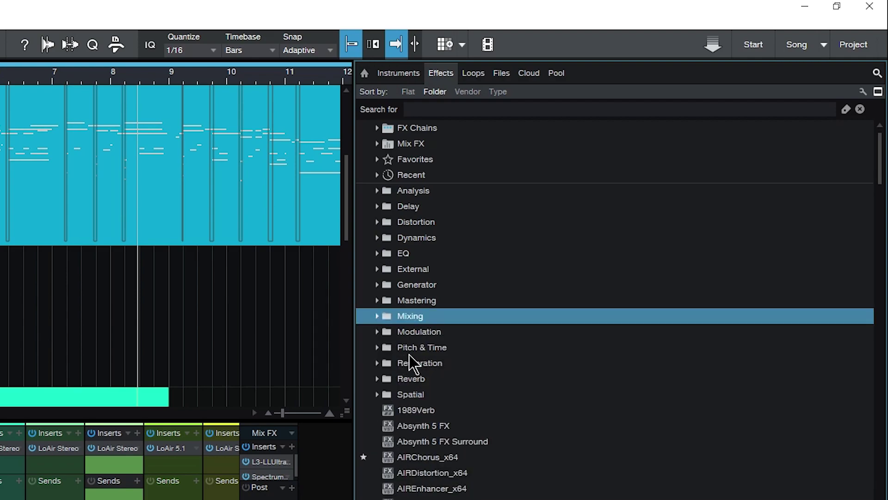
pyautogui.scroll(-3, 409, 355)
pyautogui.scroll(2, 409, 355)
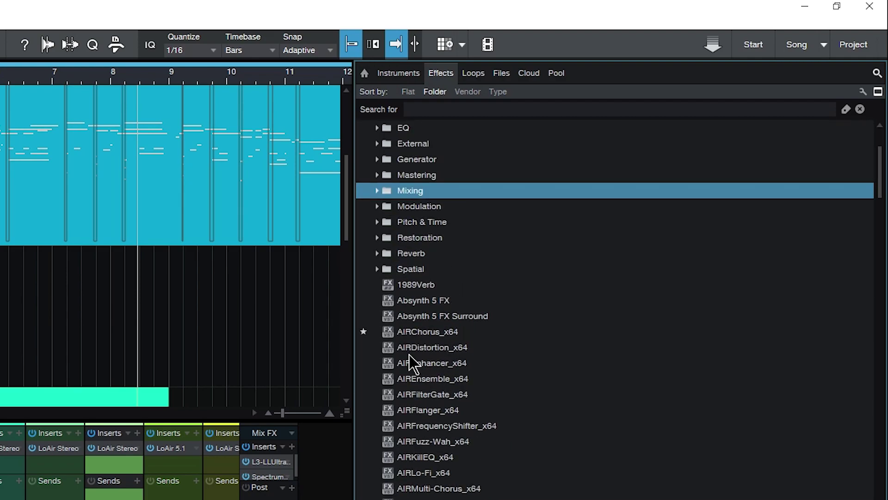
pyautogui.rightClick(526, 393)
pyautogui.click(572, 452)
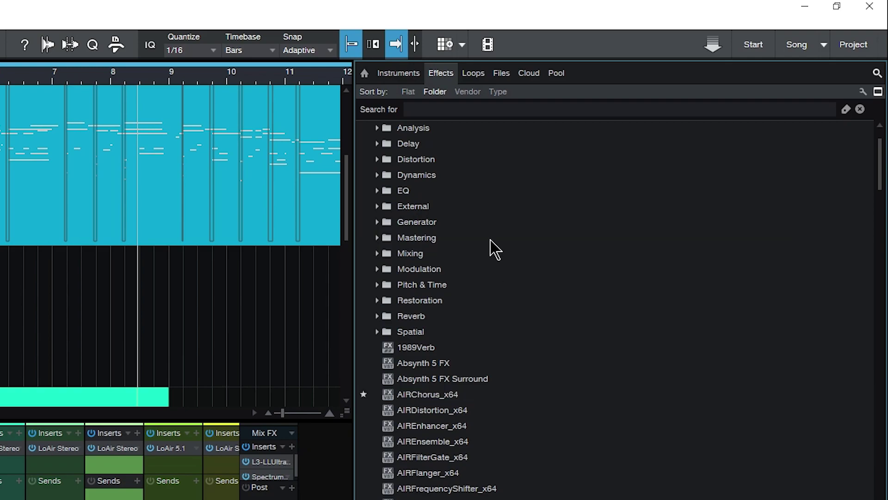
pyautogui.rightClick(554, 245)
pyautogui.click(651, 440)
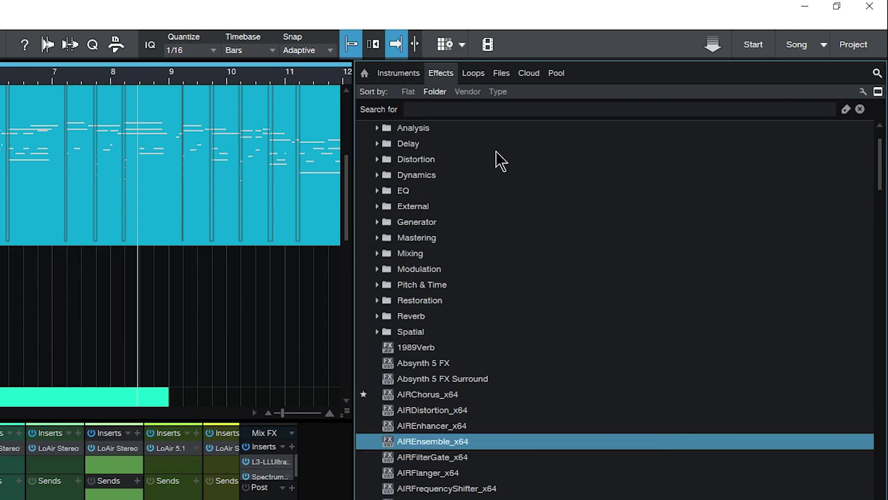
pyautogui.click(468, 92)
pyautogui.scroll(-2, 466, 196)
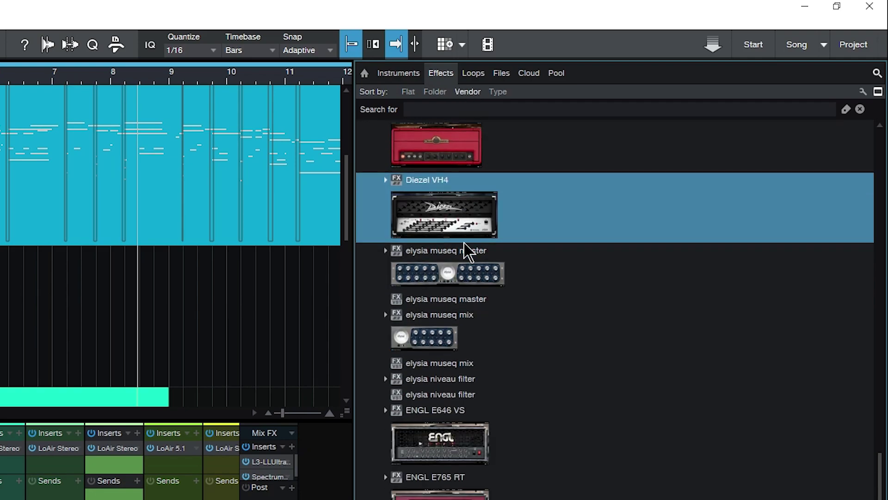
pyautogui.scroll(2, 477, 162)
pyautogui.click(497, 91)
pyautogui.click(408, 92)
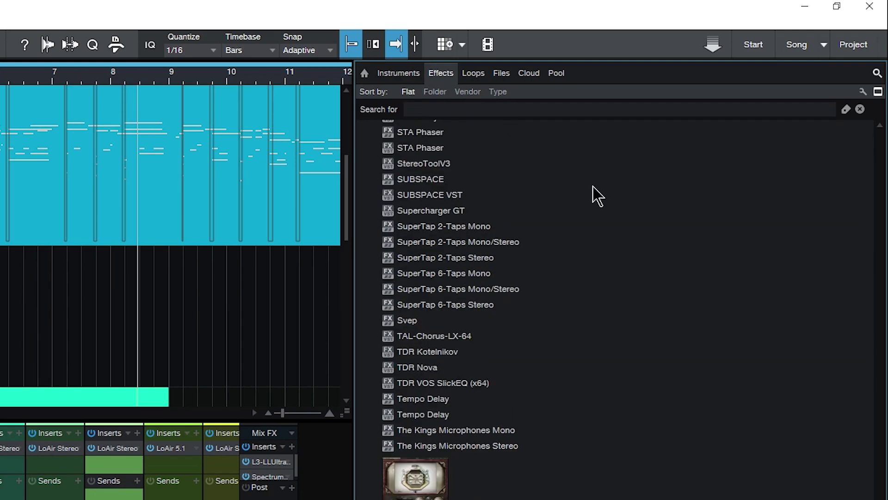
pyautogui.click(438, 93)
pyautogui.scroll(-2, 407, 387)
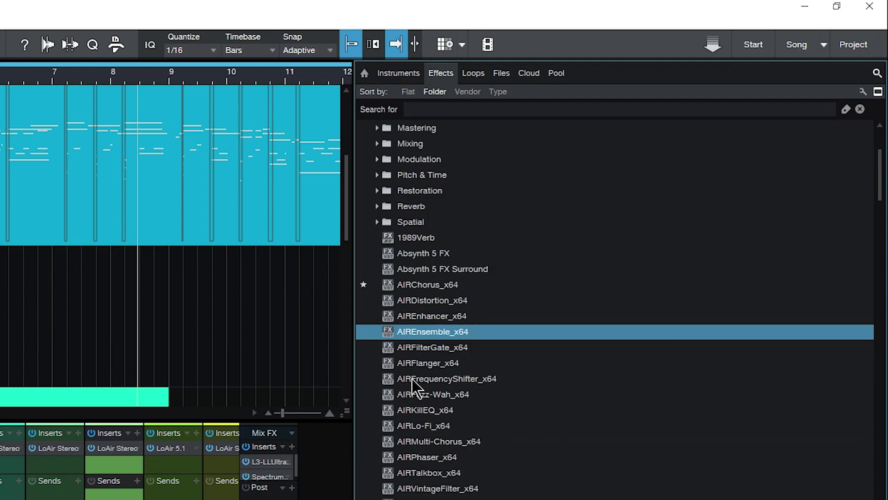
pyautogui.scroll(4, 411, 378)
pyautogui.click(391, 73)
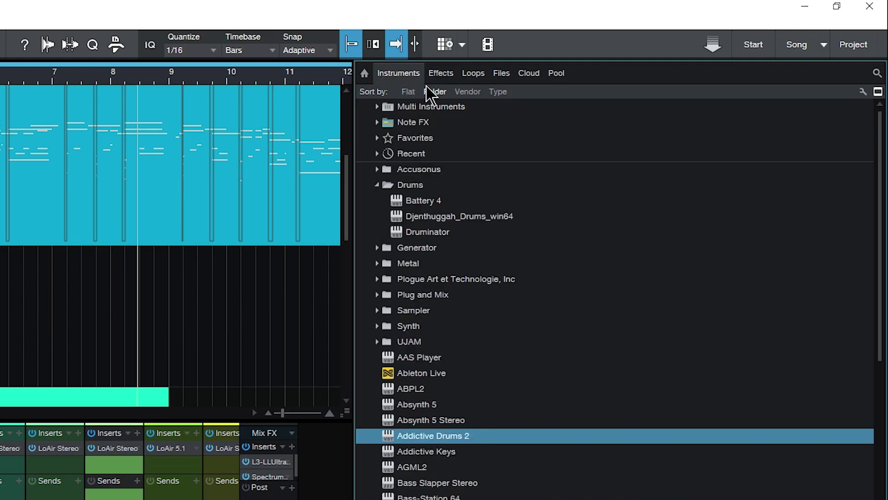
pyautogui.click(438, 74)
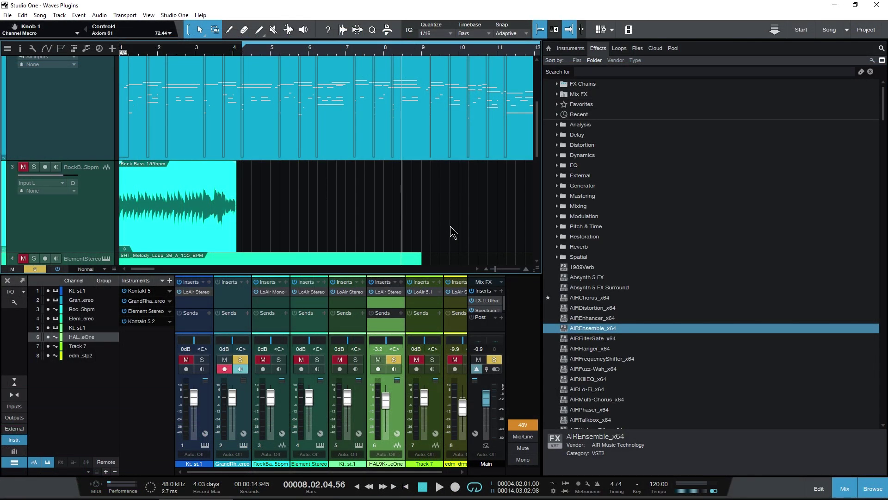
# Step: Open the Plug-In Manager from the View menu and move it up and left
pyautogui.click(151, 17)
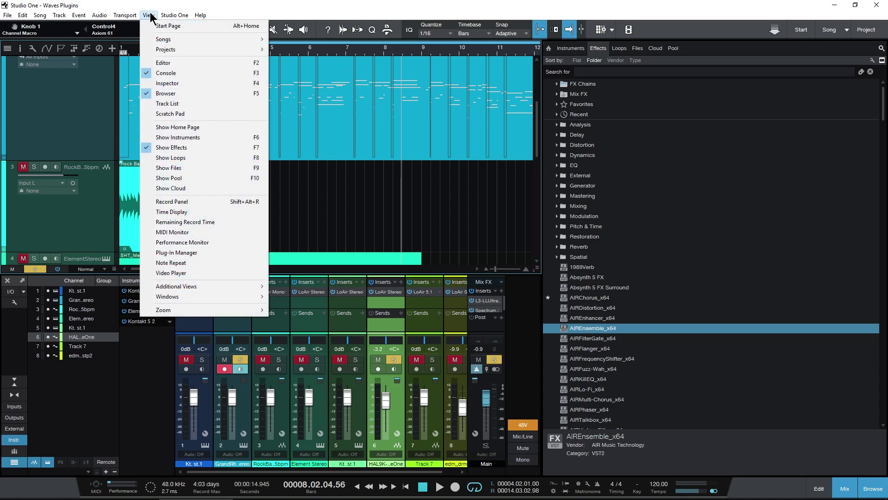
pyautogui.click(214, 254)
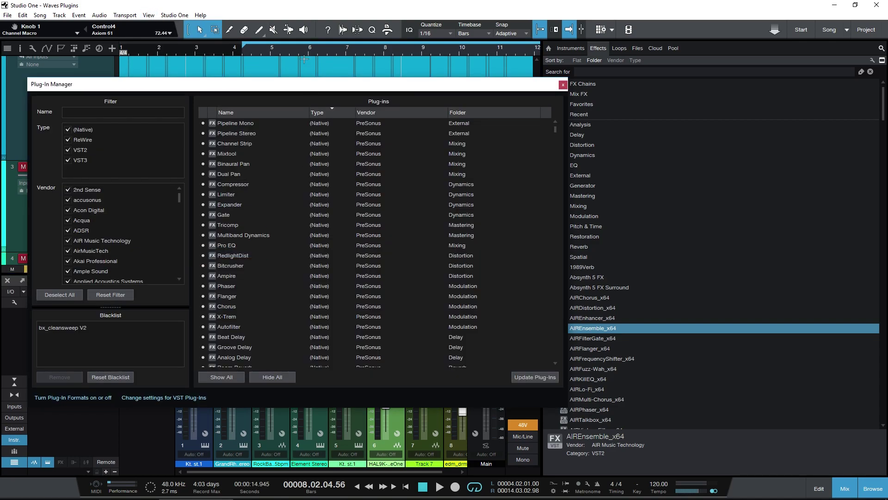
pyautogui.moveTo(306, 88); pyautogui.dragTo(299, 65)
# Step: Inspect Expander, Multiband Dynamics and RedlightDist in the plug-in list
pyautogui.click(231, 181)
pyautogui.click(229, 211)
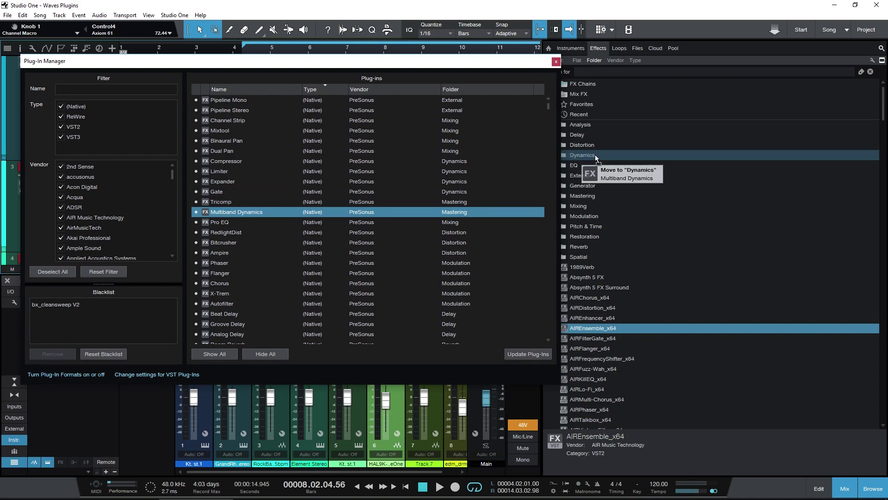
pyautogui.scroll(-5, 756, 251)
pyautogui.scroll(5, 723, 280)
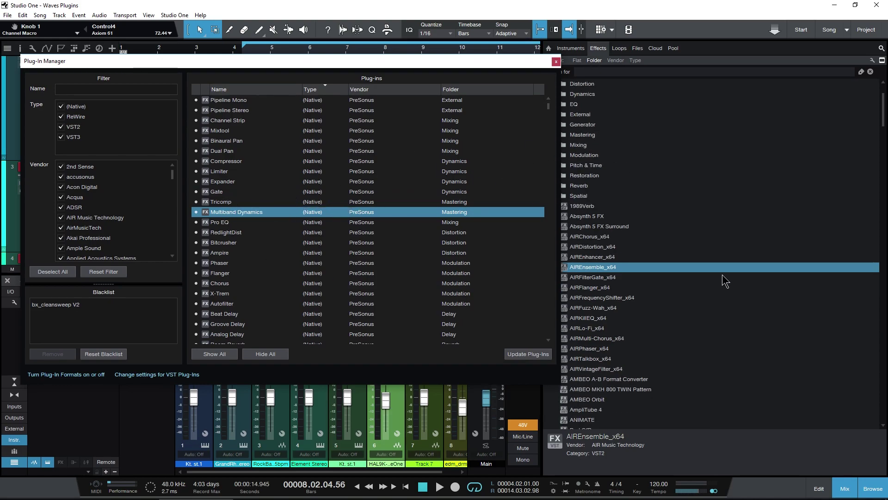
pyautogui.click(227, 233)
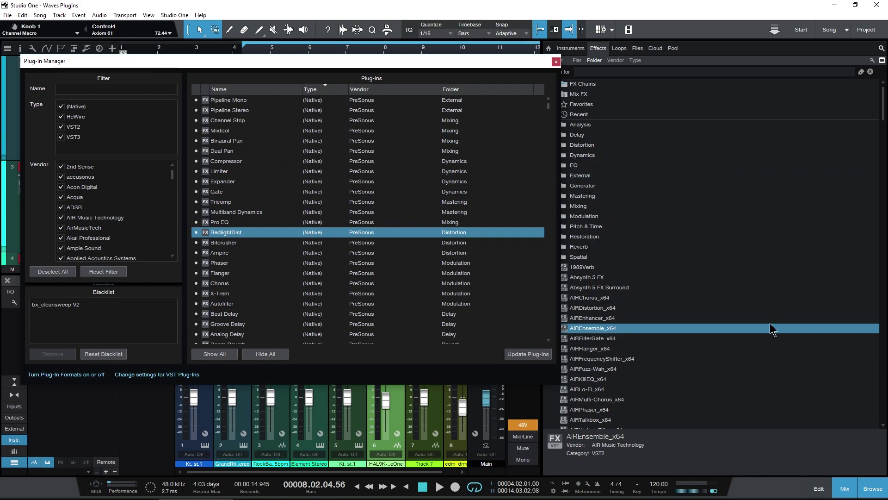
pyautogui.scroll(-5, 773, 324)
pyautogui.scroll(-10, 585, 180)
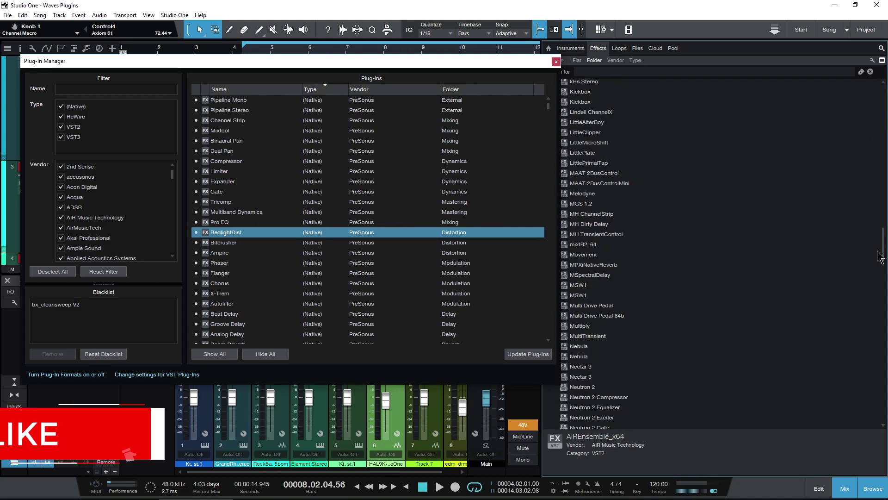
pyautogui.scroll(20, 585, 180)
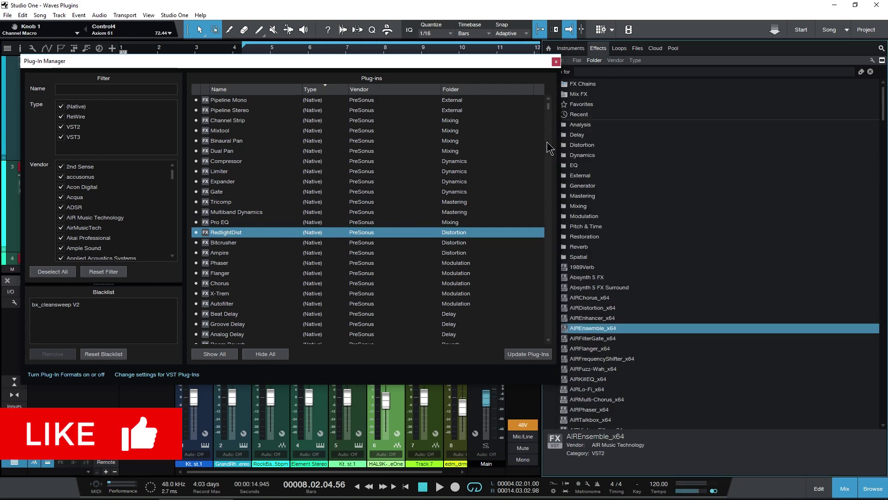
pyautogui.scroll(-6, 665, 254)
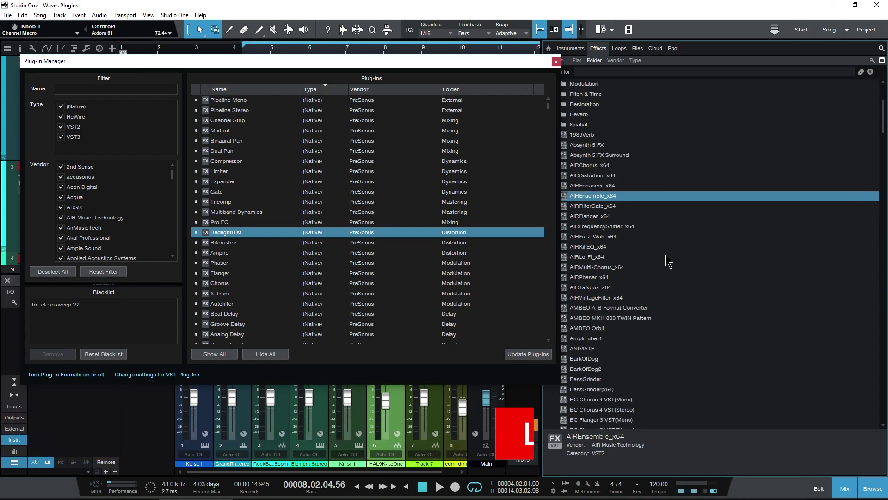
pyautogui.scroll(6, 665, 255)
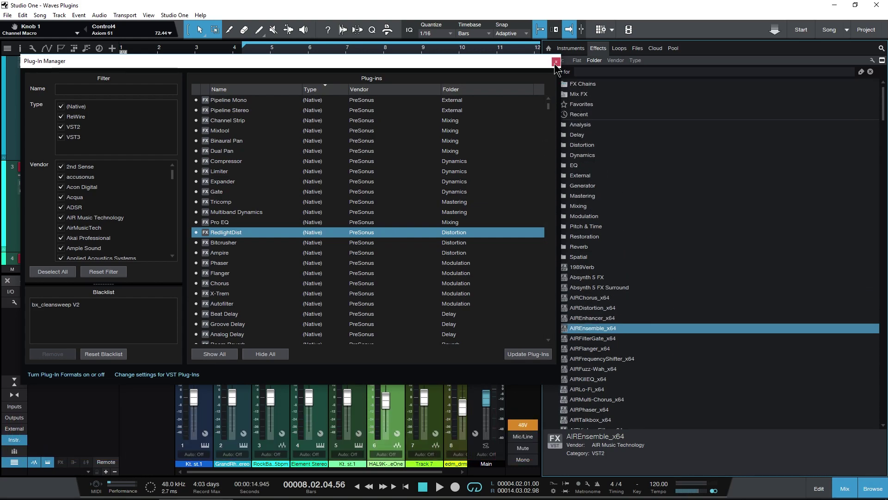